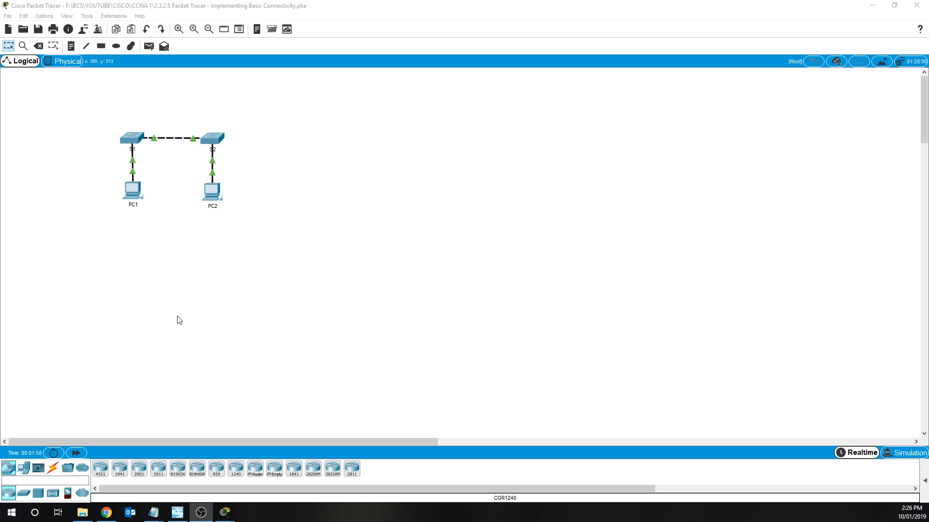
# - Bring the PT Activity instructions window forward from its taskbar preview thumbnail
pyautogui.moveTo(228, 511)
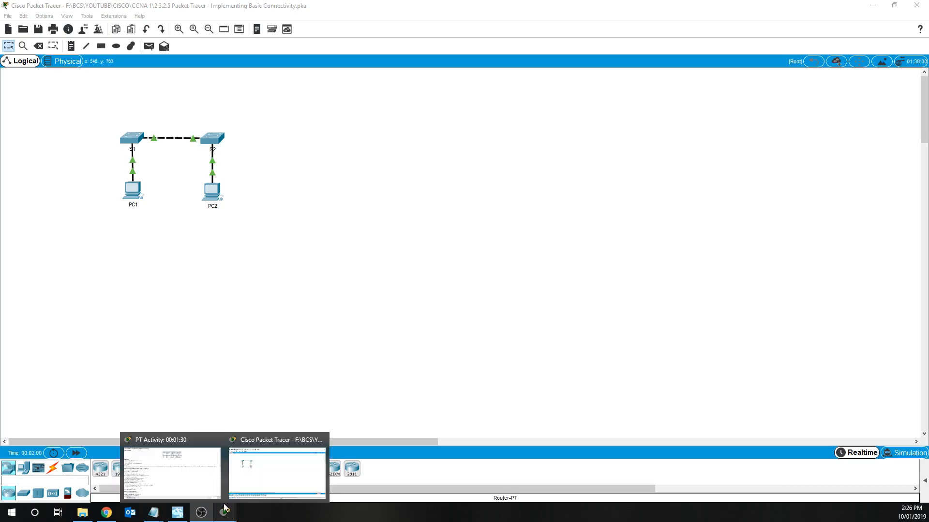
pyautogui.click(183, 472)
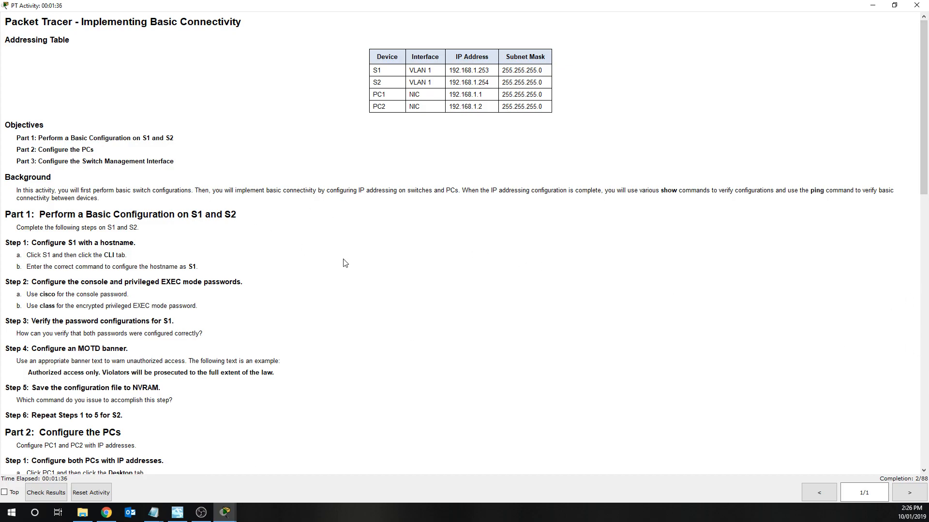
pyautogui.scroll(-4, 344, 263)
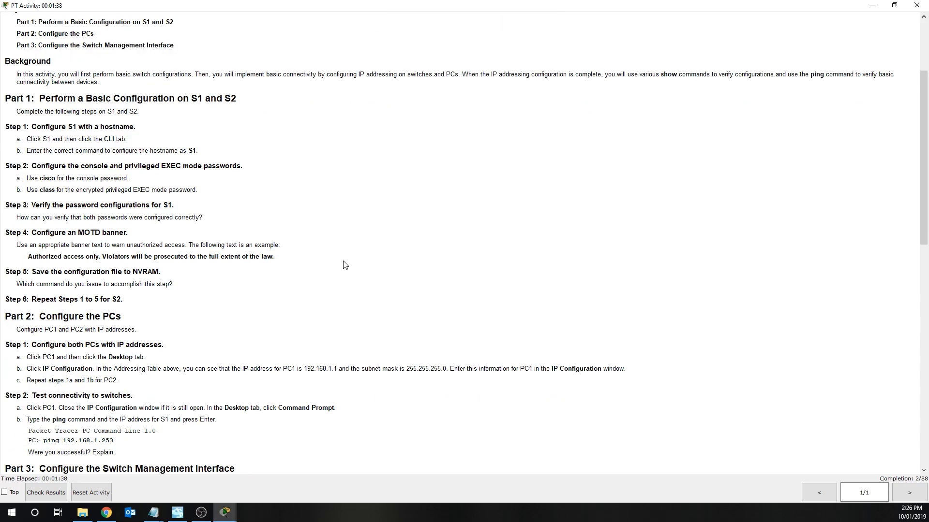
pyautogui.scroll(-3, 345, 265)
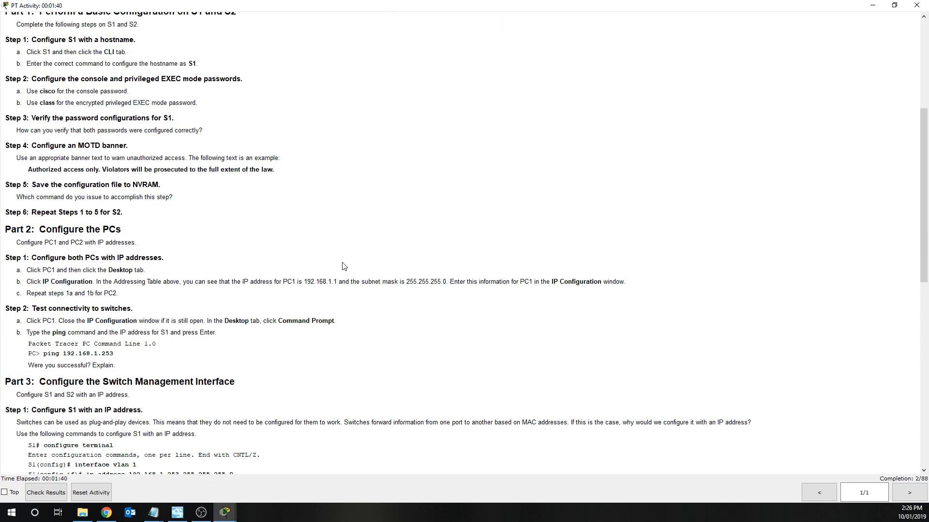
pyautogui.scroll(-6, 341, 265)
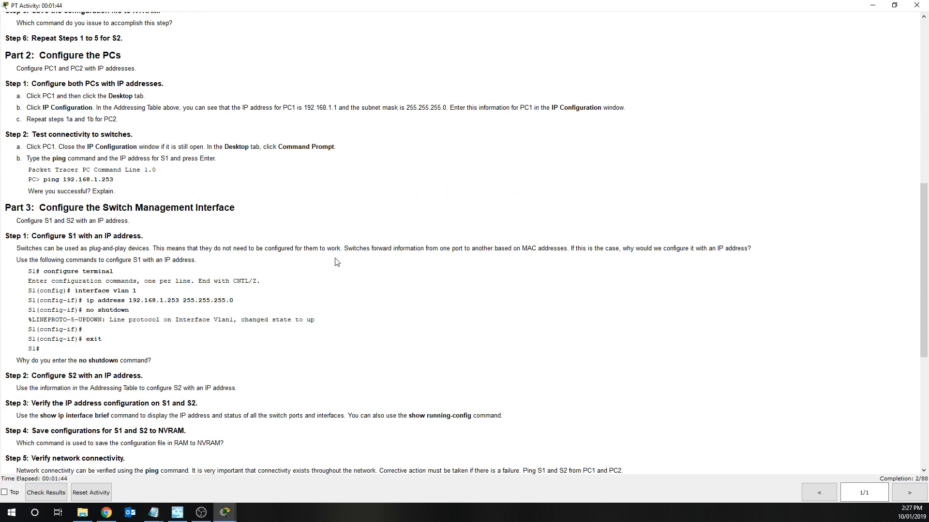
pyautogui.scroll(-7, 337, 262)
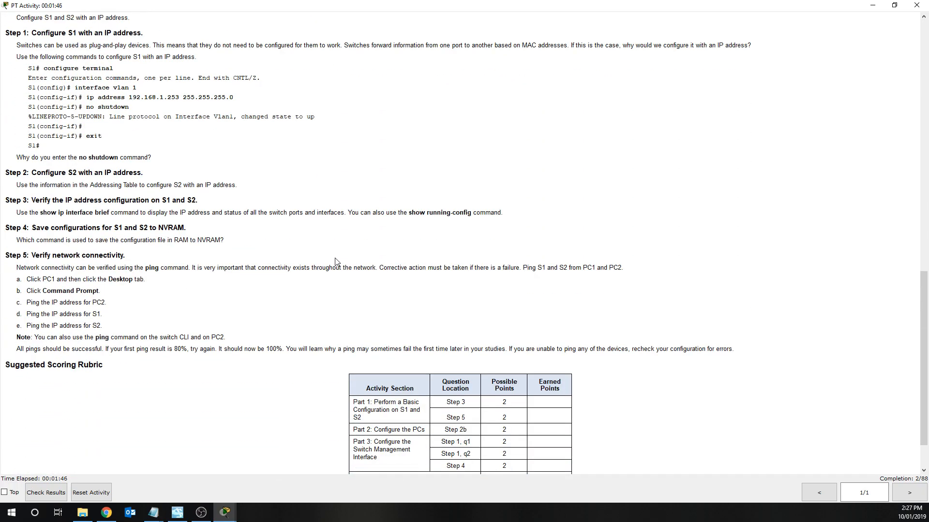
pyautogui.scroll(-2, 337, 261)
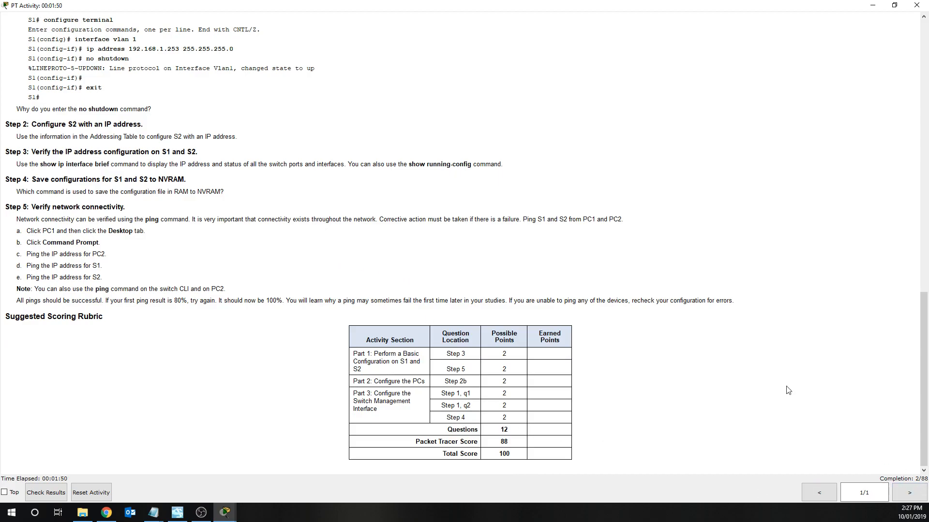
pyautogui.scroll(3, 593, 319)
pyautogui.scroll(3, 591, 315)
pyautogui.moveTo(922, 276); pyautogui.dragTo(908, 64)
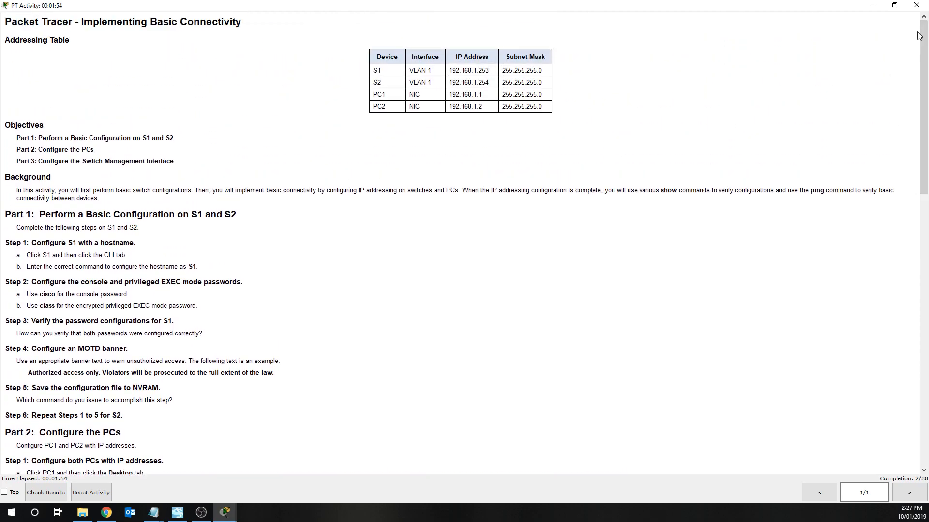
# - Restore the PT Activity window and drag it off-screen to reveal the topology
pyautogui.click(894, 5)
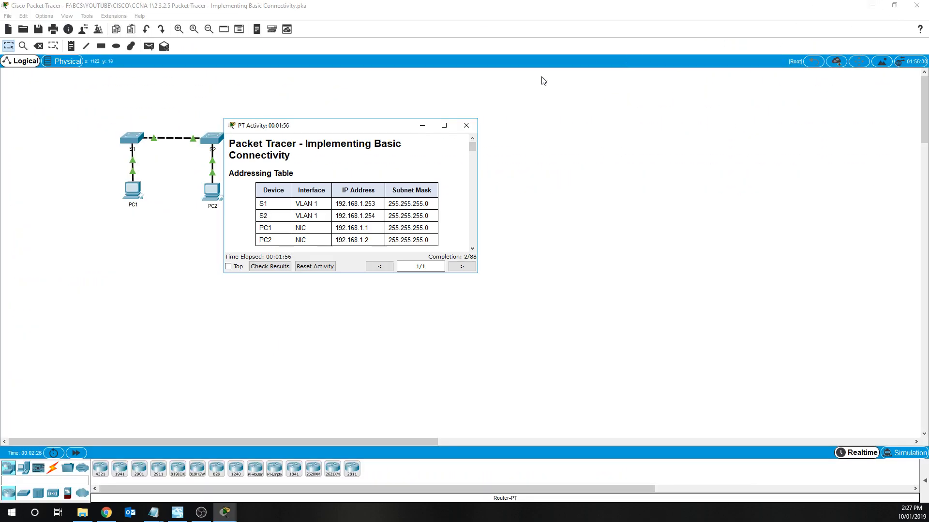
pyautogui.moveTo(403, 124); pyautogui.dragTo(928, 125)
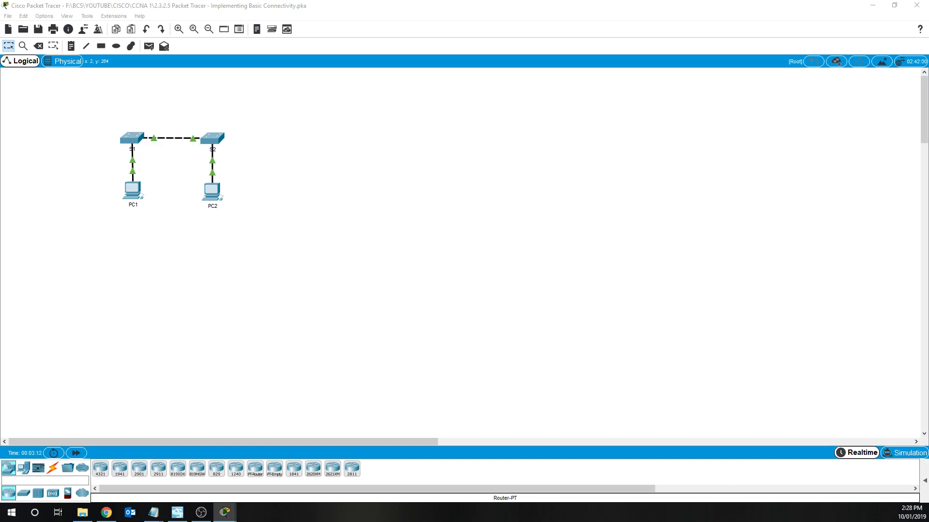
# - In switch S1's CLI, run enable and conf t, then set hostname S1
pyautogui.click(130, 138)
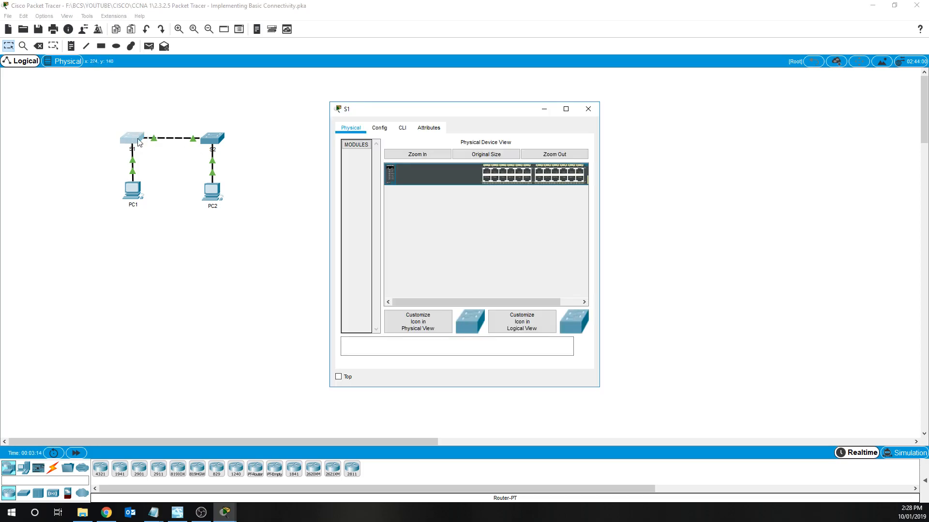
pyautogui.click(404, 129)
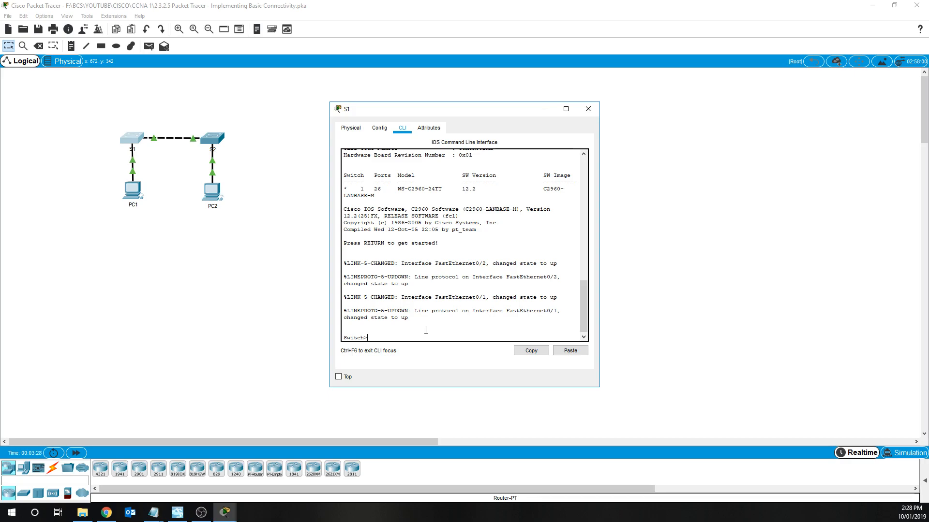
pyautogui.write('enable')
pyautogui.press('Return')
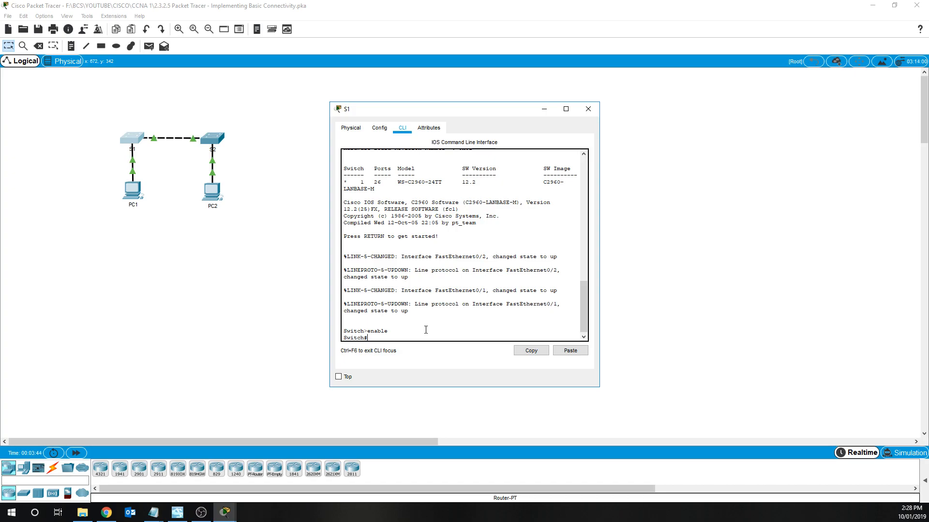
pyautogui.write('conf t')
pyautogui.press('Return')
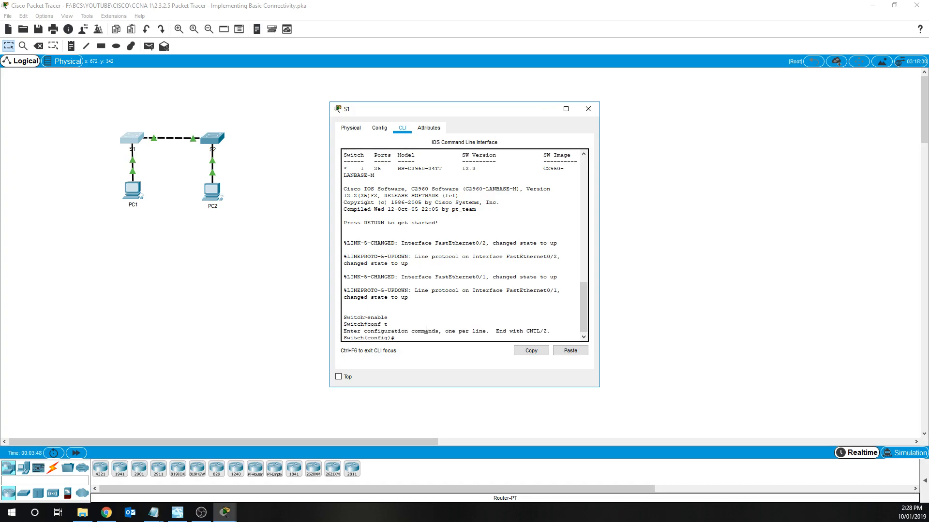
pyautogui.write('hostname S1')
pyautogui.press('Return')
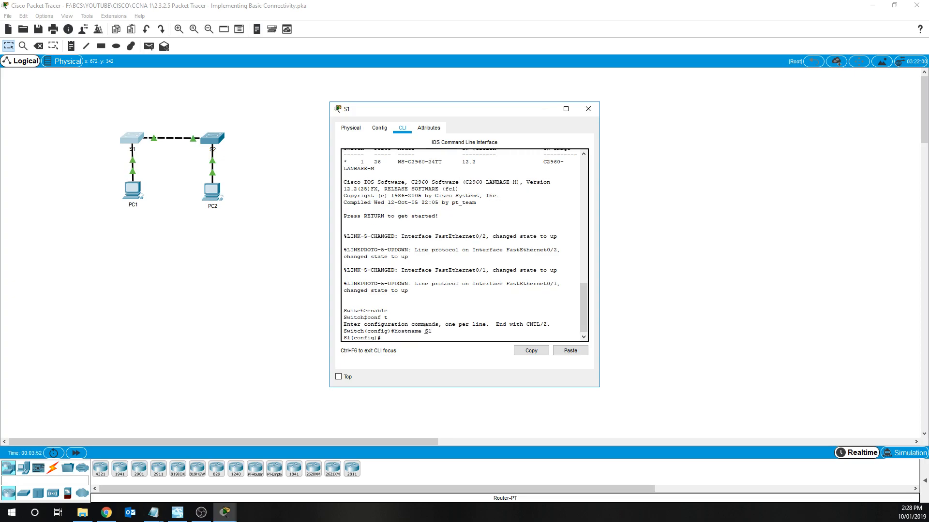
pyautogui.moveTo(352, 338); pyautogui.dragTo(343, 337)
pyautogui.click(378, 332)
pyautogui.click(423, 334)
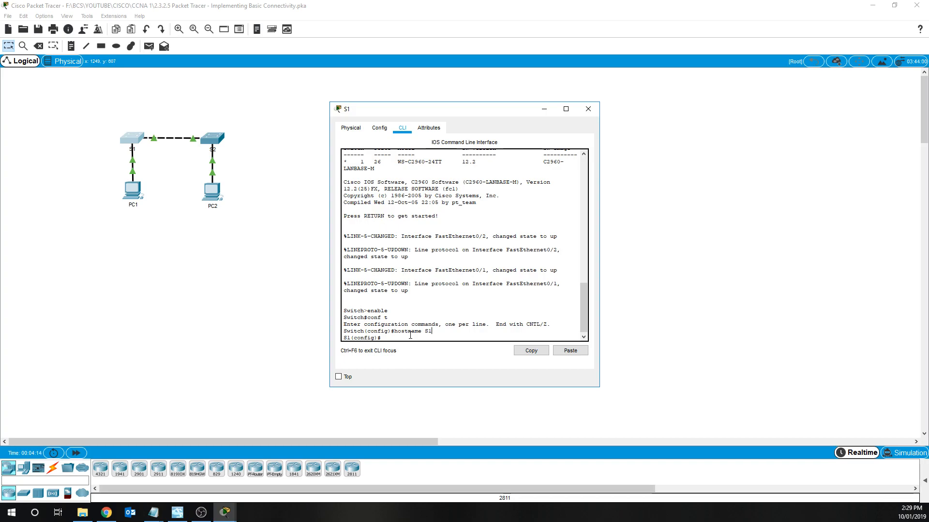
# - Give S1's console line 0 a password and require login
pyautogui.press('Return')
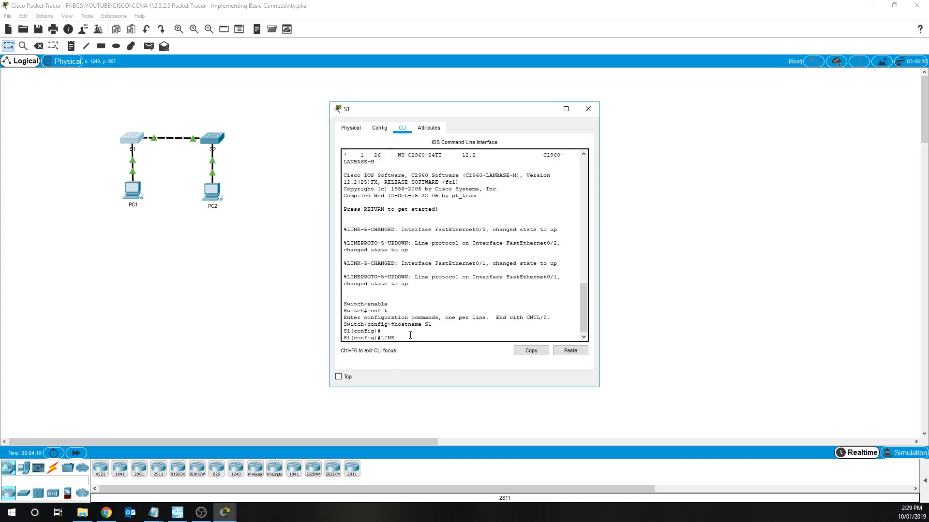
pyautogui.press('BackSpace')
pyautogui.write('line console 0')
pyautogui.press('Return')
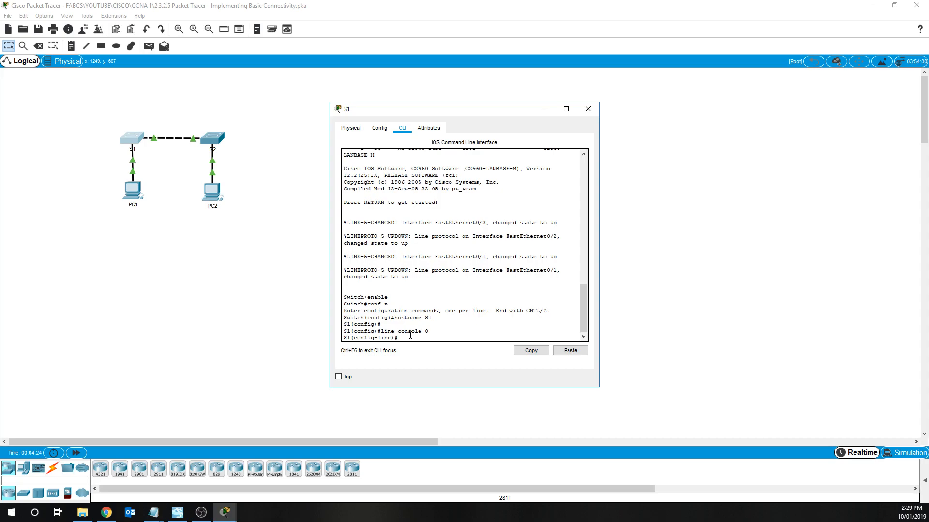
pyautogui.write('password cisco')
pyautogui.press('Return')
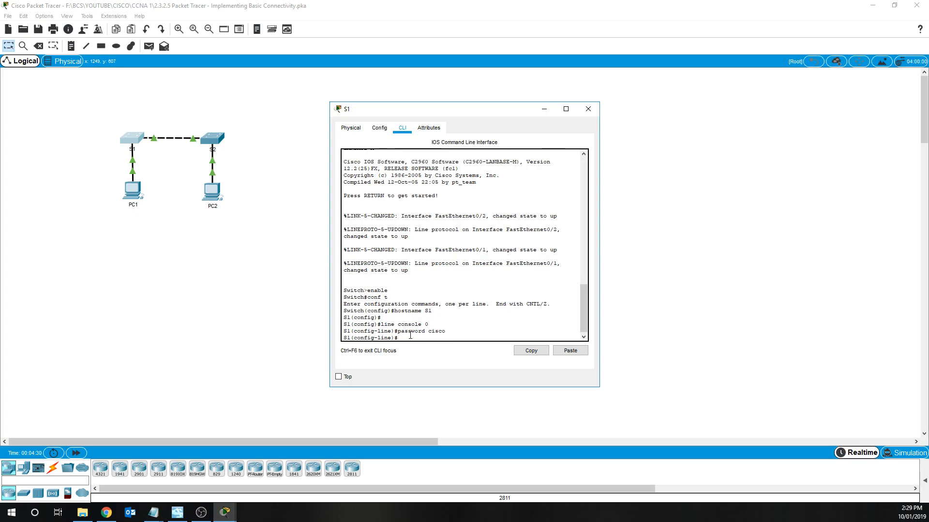
pyautogui.write('login')
pyautogui.press('Return')
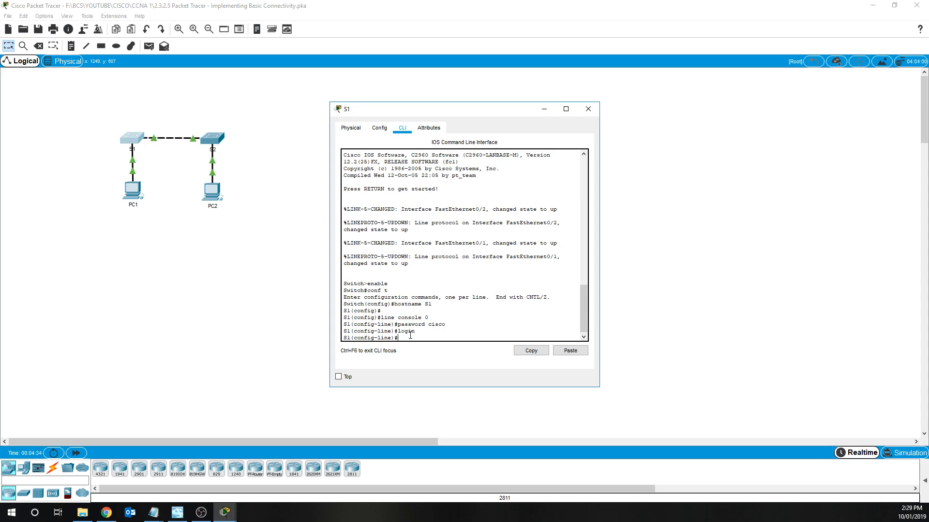
pyautogui.write('exit')
pyautogui.press('Return')
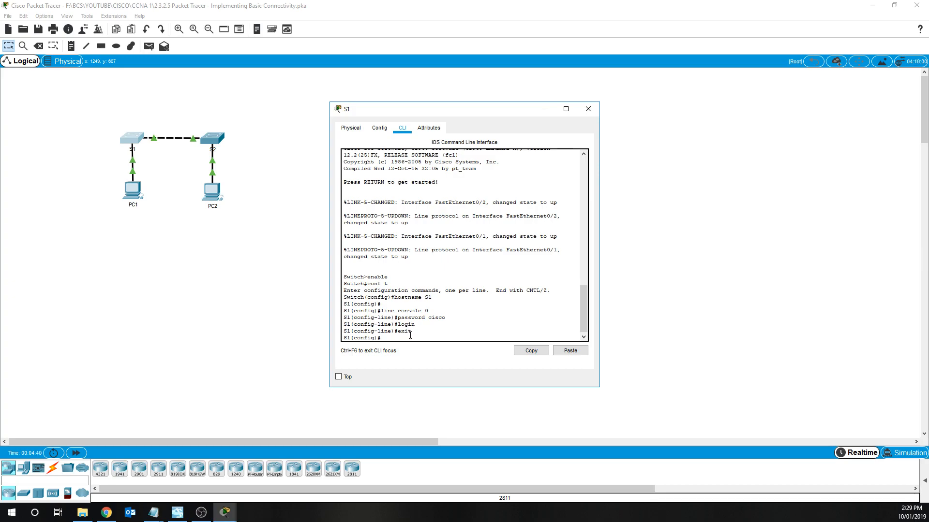
# - Set S1's enable secret password and return to privileged EXEC mode
pyautogui.write('enable secret class')
pyautogui.press('Return')
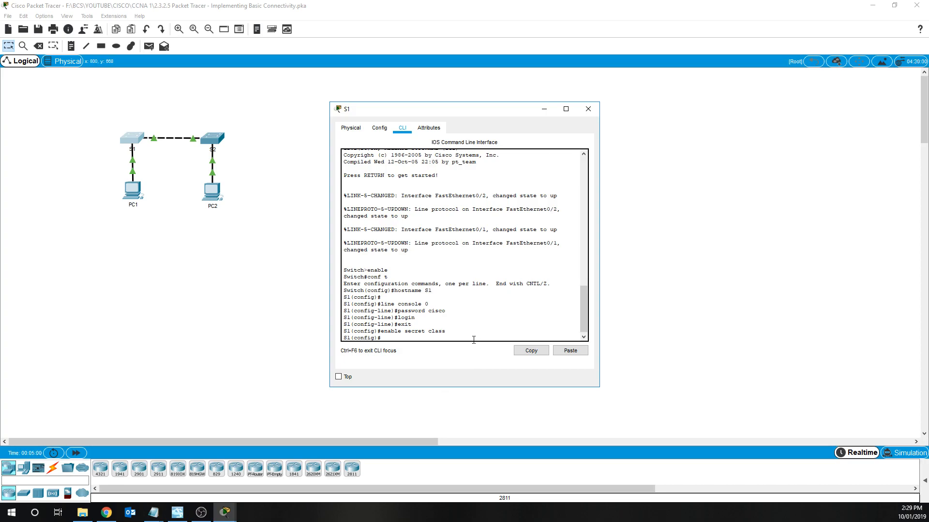
pyautogui.write('exit')
pyautogui.press('Return')
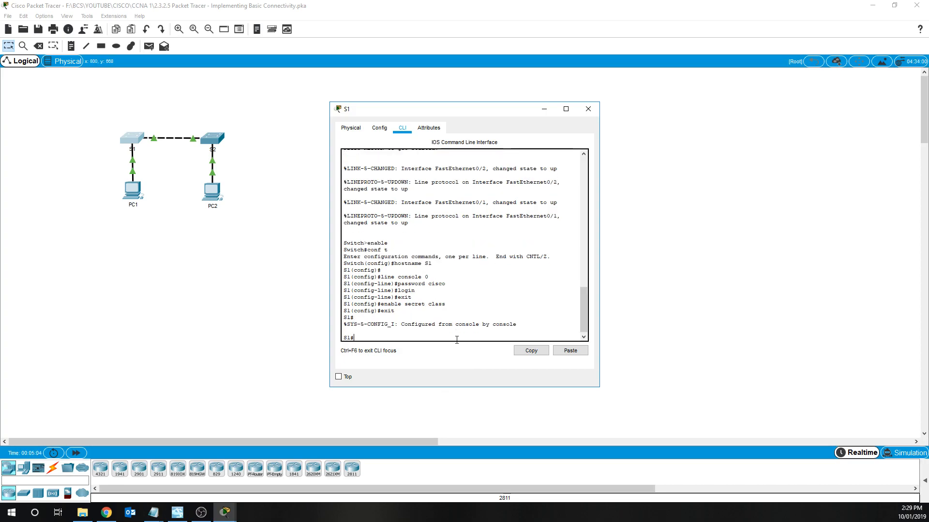
pyautogui.write('show run')
pyautogui.press('Return')
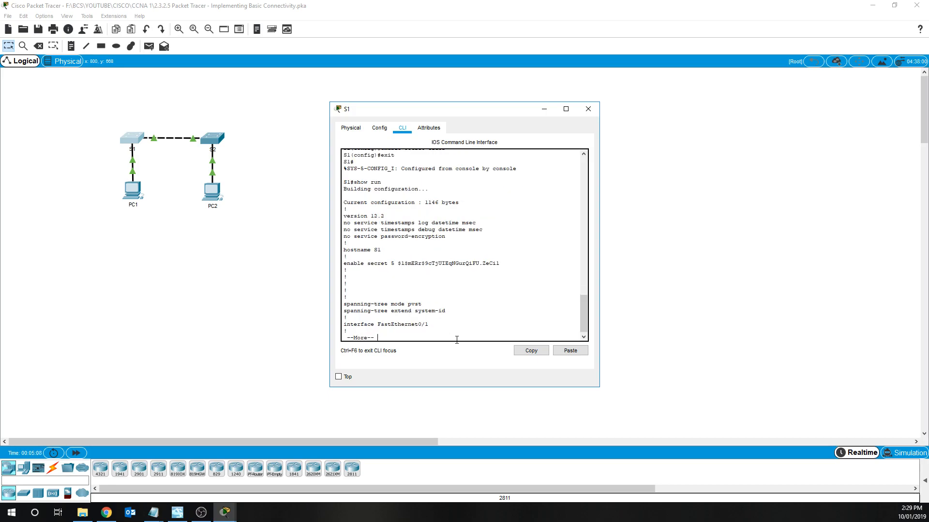
pyautogui.moveTo(397, 265); pyautogui.dragTo(497, 260)
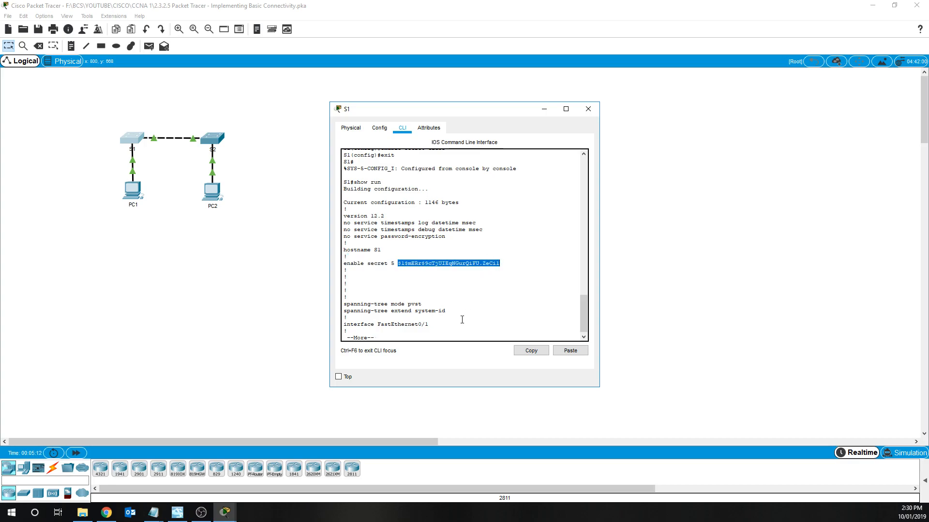
pyautogui.press('space')
pyautogui.press('space')
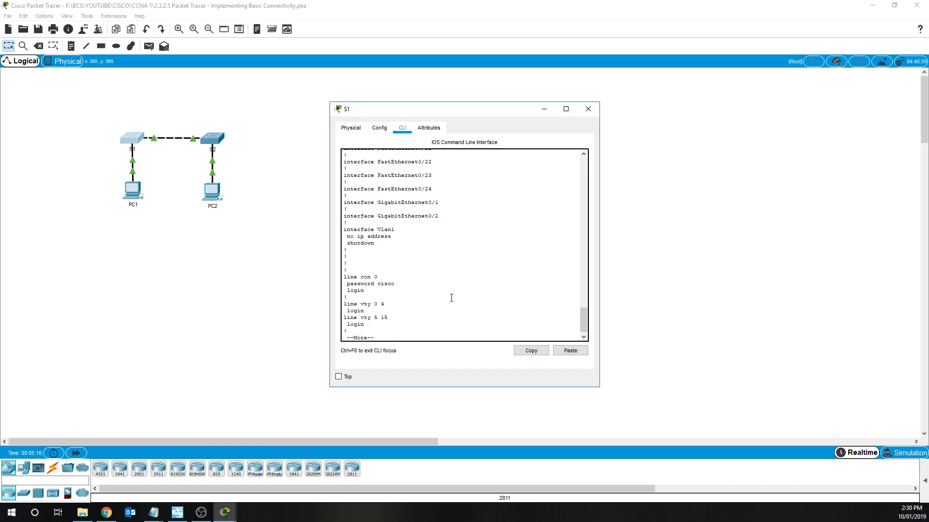
pyautogui.scroll(7, 461, 304)
pyautogui.scroll(4, 461, 307)
pyautogui.scroll(-10, 459, 312)
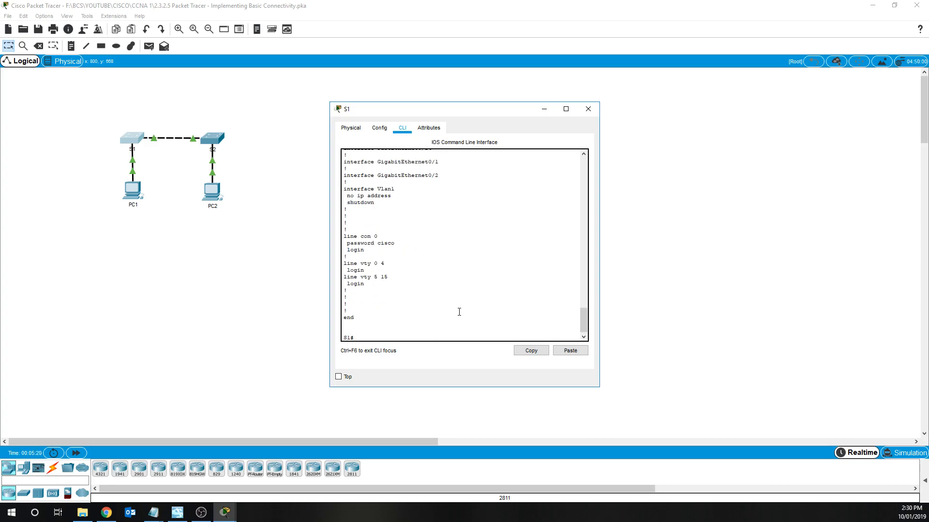
pyautogui.scroll(20, 459, 311)
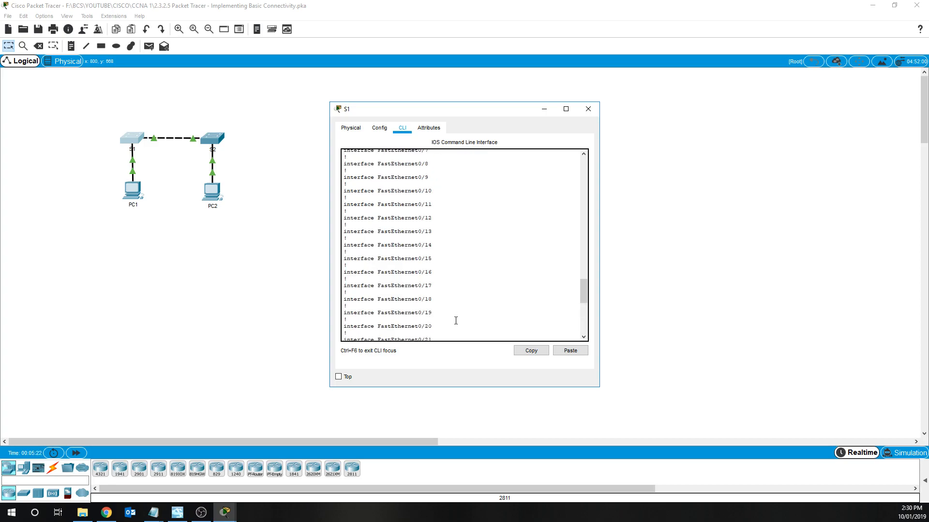
pyautogui.scroll(4, 454, 328)
pyautogui.scroll(2, 460, 331)
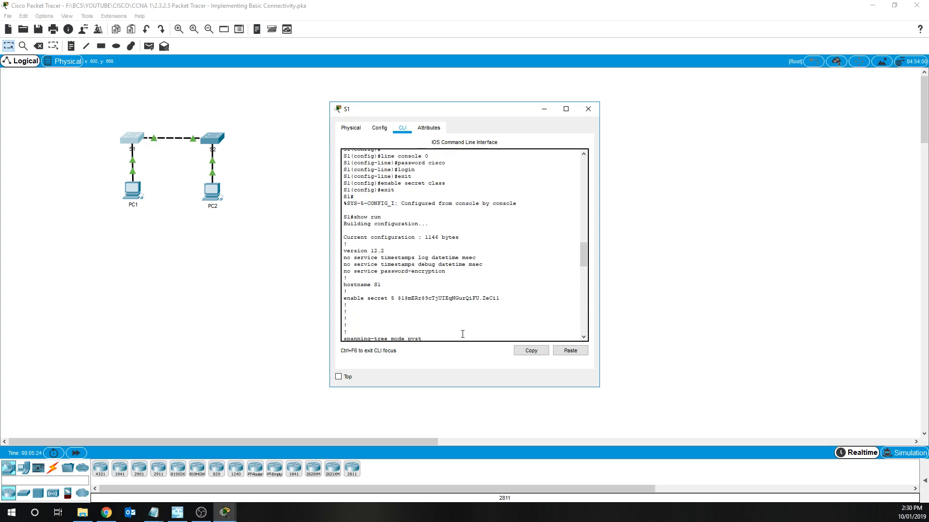
pyautogui.moveTo(585, 252); pyautogui.dragTo(570, 318)
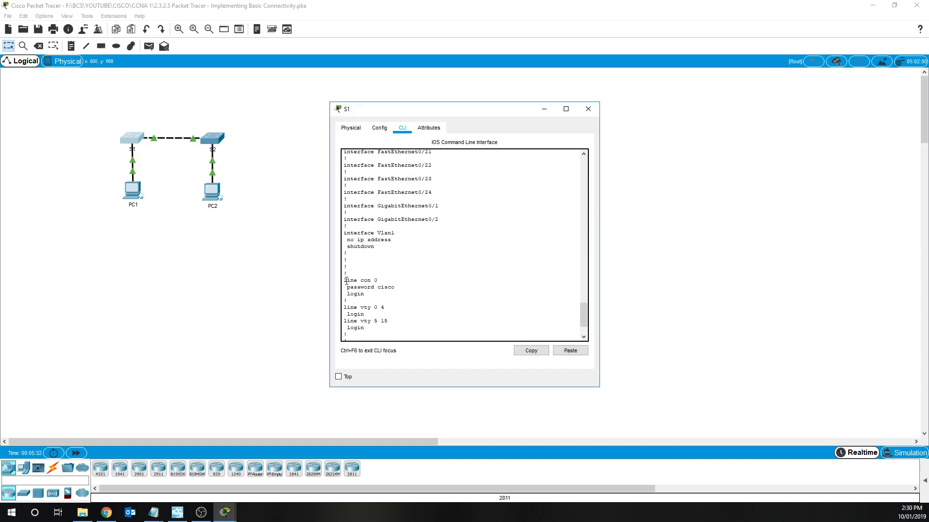
pyautogui.moveTo(346, 280); pyautogui.dragTo(376, 282)
pyautogui.click(381, 288)
pyautogui.moveTo(364, 295); pyautogui.dragTo(361, 295)
pyautogui.scroll(-2, 462, 330)
pyautogui.moveTo(395, 241); pyautogui.dragTo(377, 241)
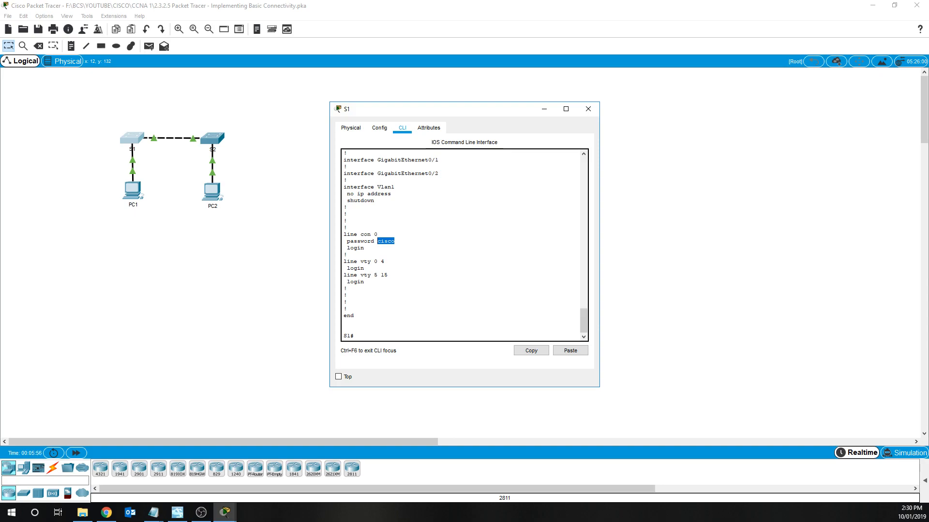
# - In global configuration, set S1's MOTD banner to the pasted 'Authorized access only' warning
pyautogui.click(439, 337)
pyautogui.write('conf t')
pyautogui.press('Return')
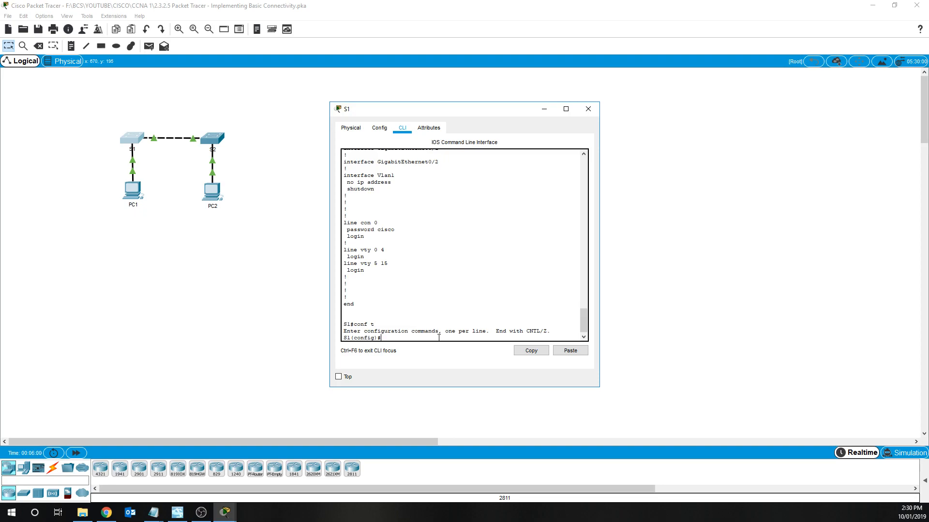
pyautogui.write('banner motd "Authorized')
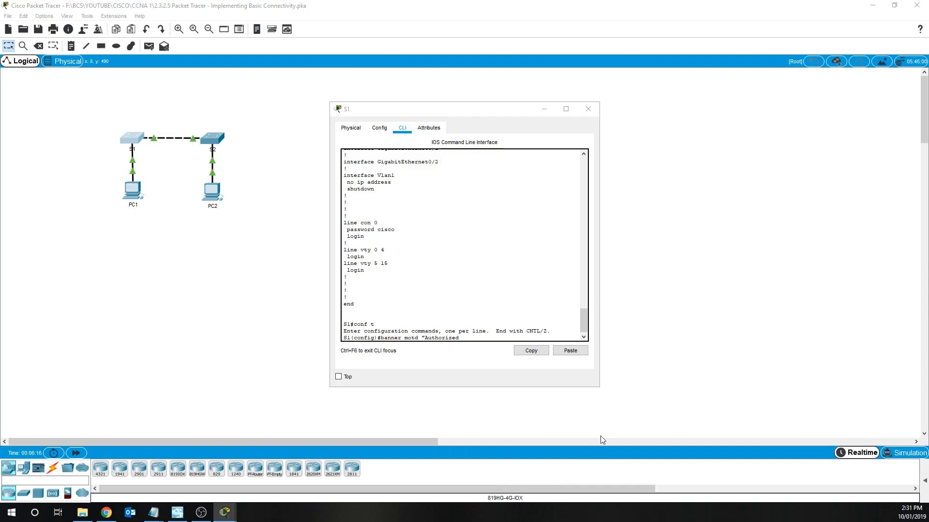
pyautogui.moveTo(459, 339)
pyautogui.mouseDown()
pyautogui.moveTo(421, 341)
pyautogui.moveTo(458, 338)
pyautogui.mouseUp()
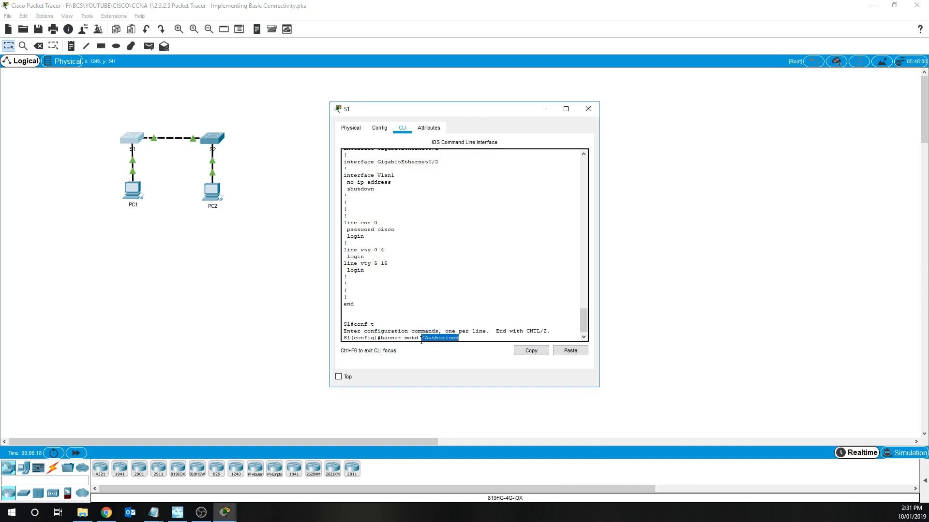
pyautogui.rightClick(447, 340)
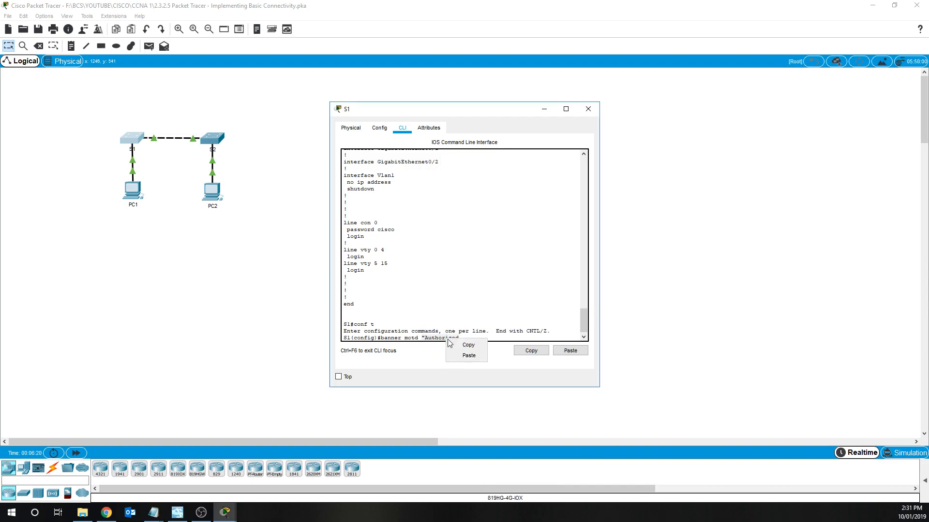
pyautogui.click(462, 359)
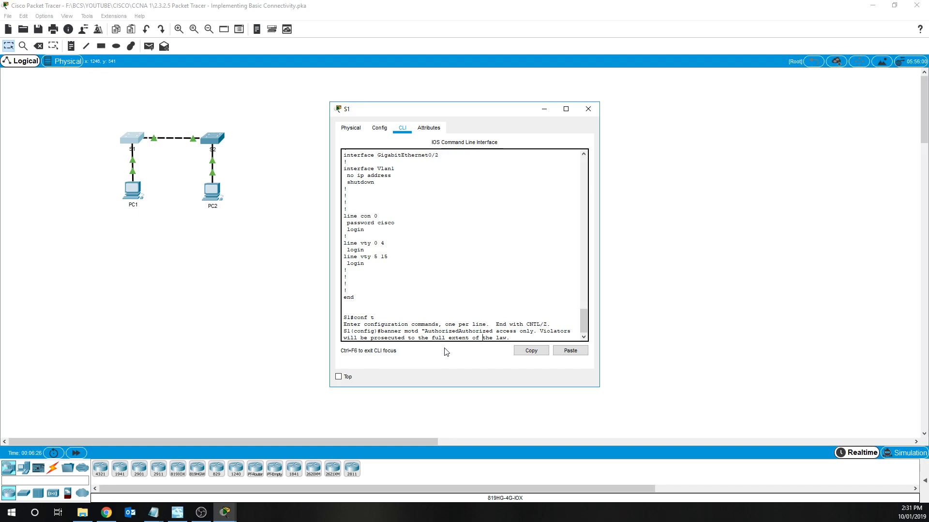
pyautogui.press('Left')
pyautogui.press('Left')
pyautogui.press('Left')
pyautogui.press('Left')
pyautogui.press('Left')
pyautogui.press('Left')
pyautogui.press('Left')
pyautogui.press('Left')
pyautogui.press('Left')
pyautogui.press('Left')
pyautogui.press('Left')
pyautogui.press('Left')
pyautogui.press('Left')
pyautogui.press('Left')
pyautogui.press('Left')
pyautogui.press('Left')
pyautogui.press('Left')
pyautogui.press('Left')
pyautogui.press('Left')
pyautogui.press('Left')
pyautogui.press('Left')
pyautogui.press('Left')
pyautogui.press('BackSpace')
pyautogui.press('Return')
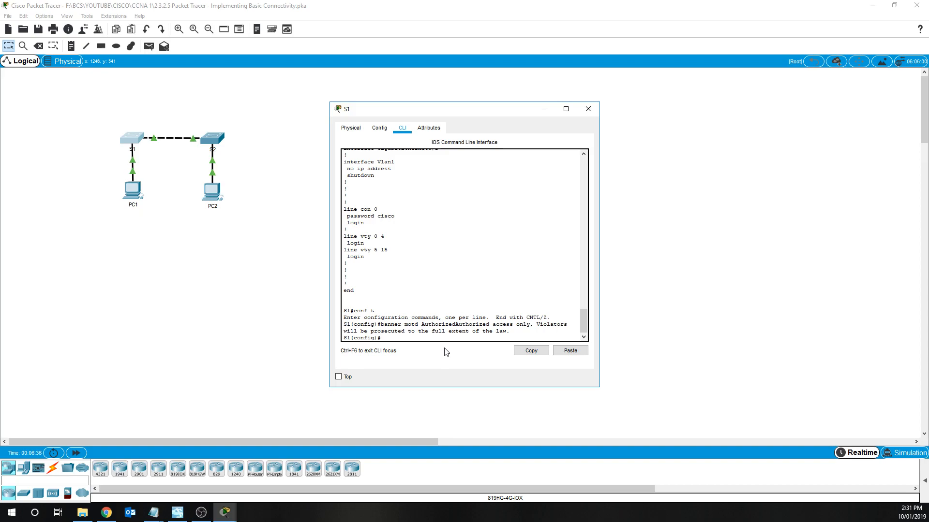
# - Review S1's running configuration with show run, then log out of the console
pyautogui.write('exit')
pyautogui.press('Return')
pyautogui.write('show run')
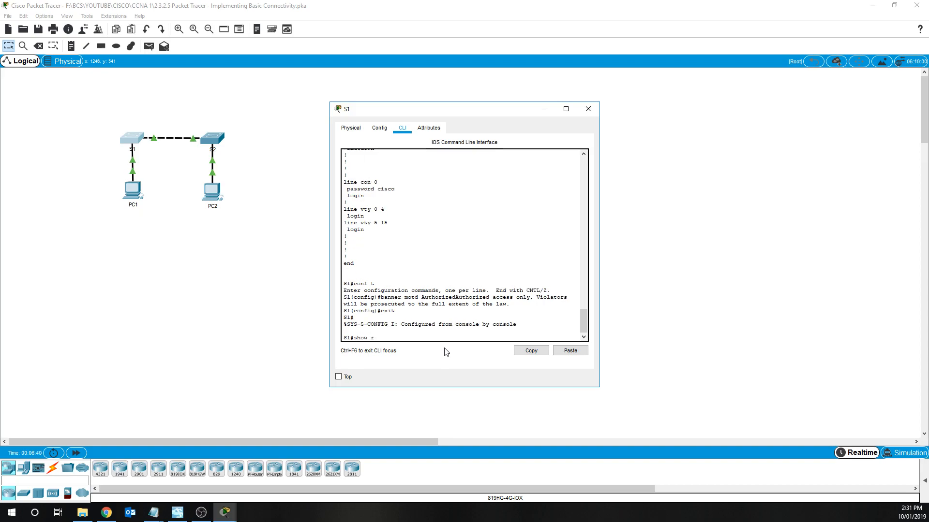
pyautogui.press('Return')
pyautogui.press('space')
pyautogui.press('space')
pyautogui.press('space')
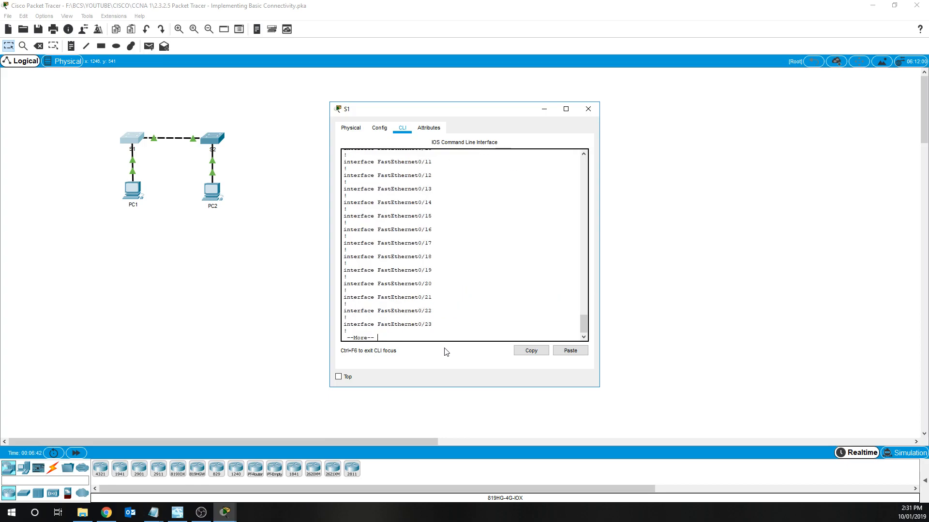
pyautogui.scroll(4, 510, 301)
pyautogui.scroll(15, 510, 301)
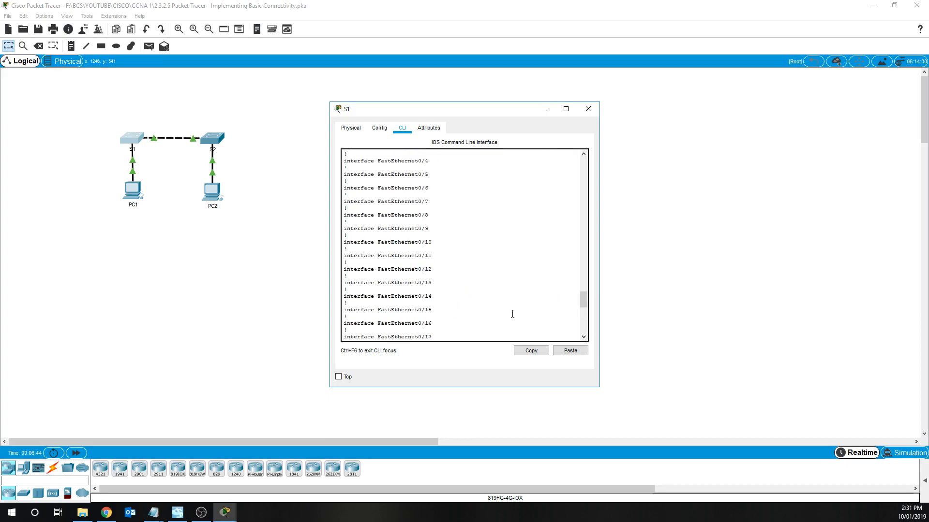
pyautogui.scroll(4, 510, 312)
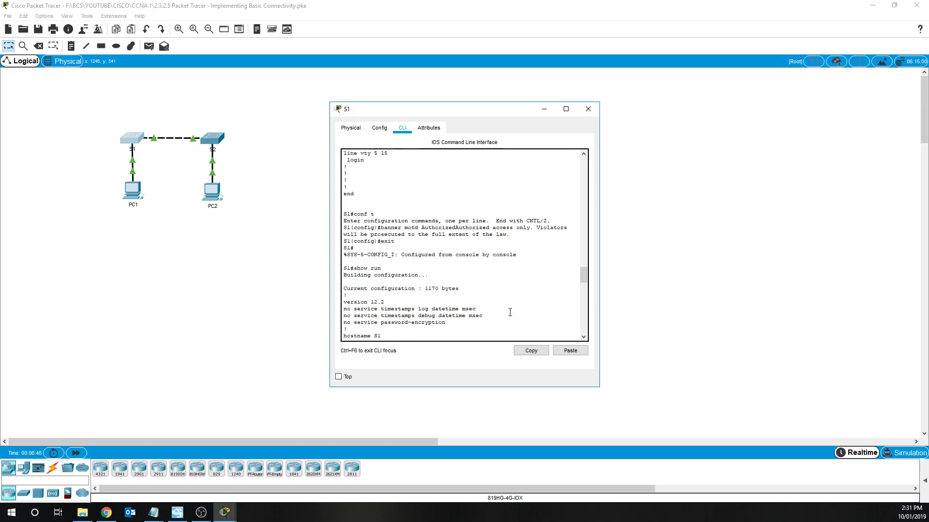
pyautogui.scroll(-18, 484, 305)
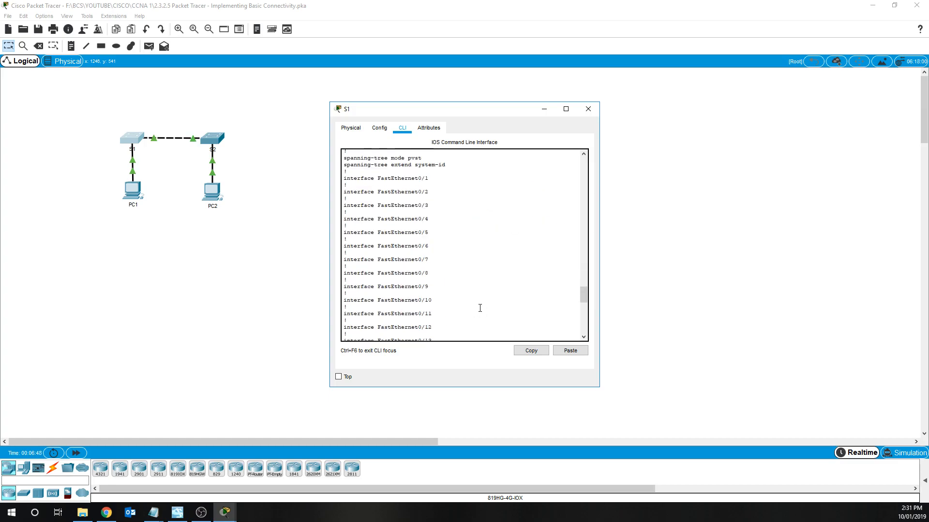
pyautogui.scroll(-4, 484, 305)
pyautogui.write('exit')
pyautogui.press('Return')
pyautogui.press('Return')
pyautogui.press('Return')
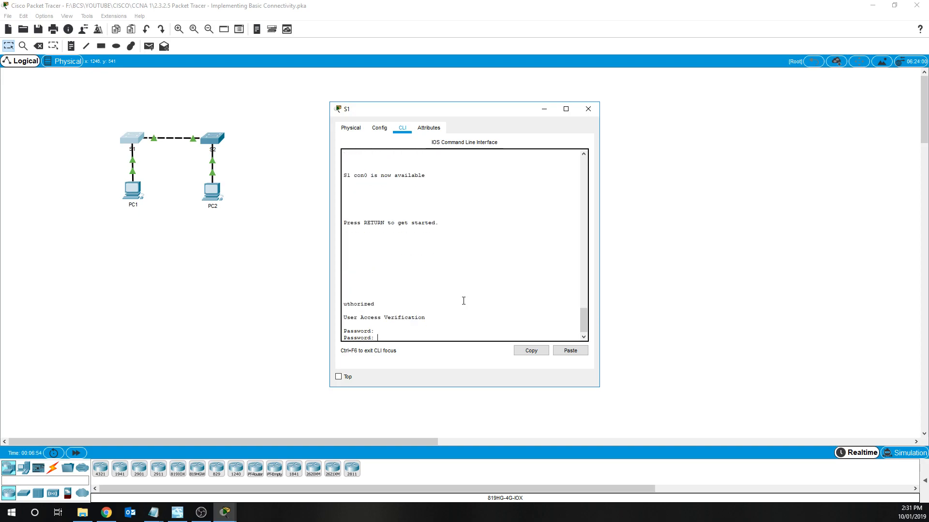
# - Log back into S1 with the console and enable passwords and enter global configuration
pyautogui.scroll(1, 378, 317)
pyautogui.scroll(-1, 377, 318)
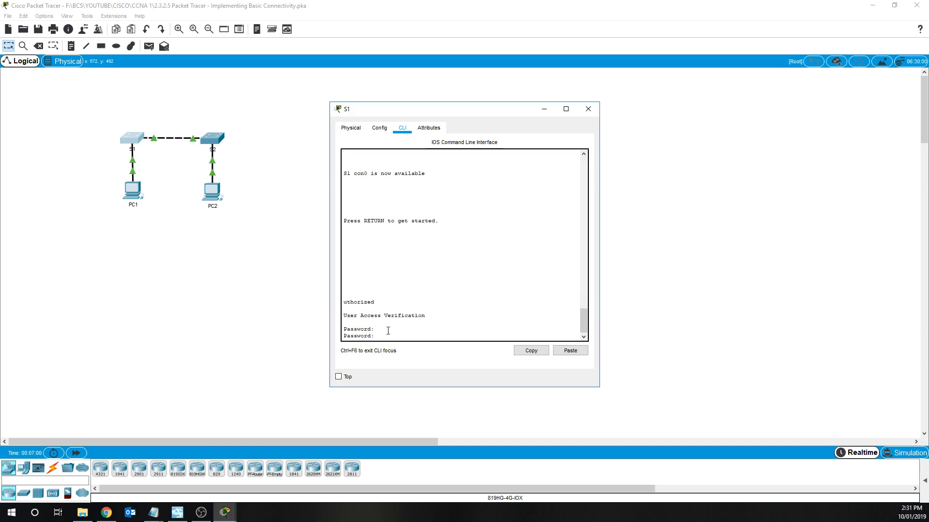
pyautogui.write('cisco')
pyautogui.press('Return')
pyautogui.write('en')
pyautogui.press('Return')
pyautogui.write('class')
pyautogui.press('Return')
pyautogui.write('conf t')
pyautogui.press('Return')
# - Re-enter the quoted 'Authorized access only…' MOTD banner on S1 and exit configuration mode
pyautogui.write('banner mot')
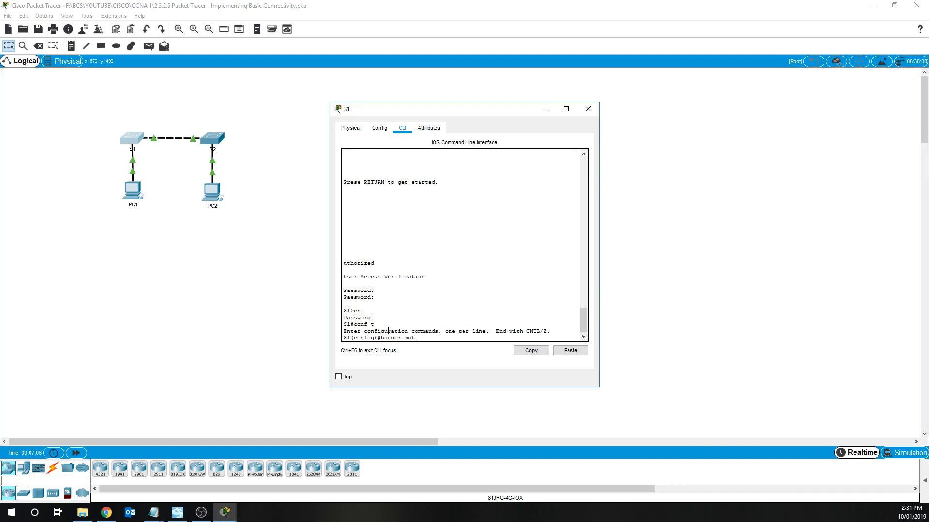
pyautogui.write('d "')
pyautogui.rightClick(430, 333)
pyautogui.click(458, 354)
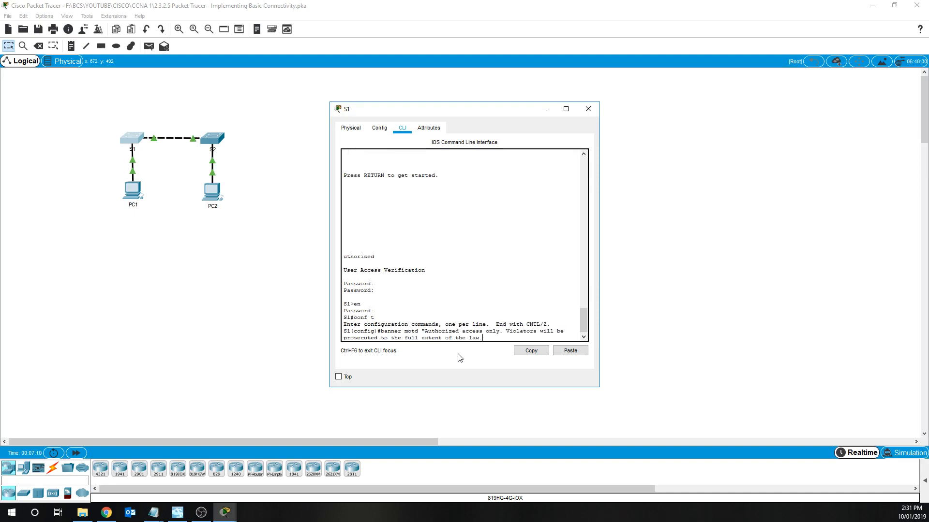
pyautogui.write('"')
pyautogui.press('Return')
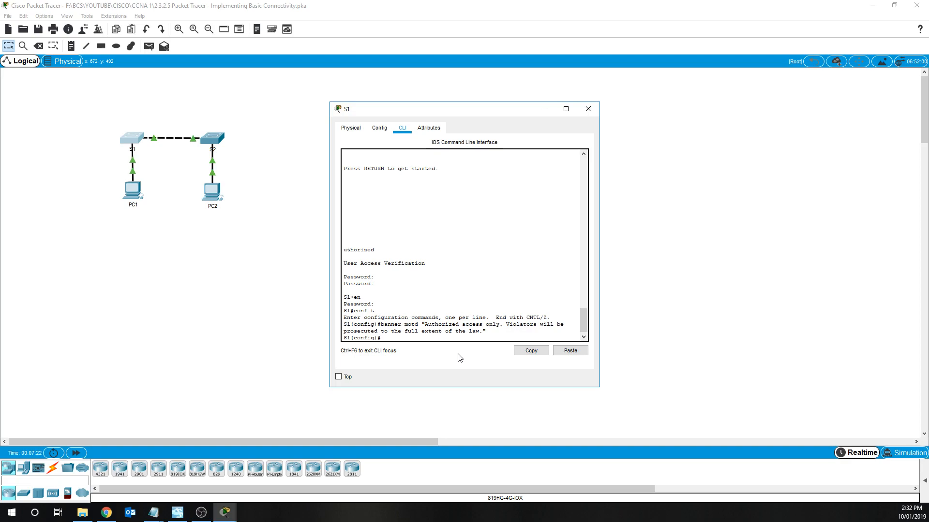
pyautogui.write('it')
pyautogui.press('Return')
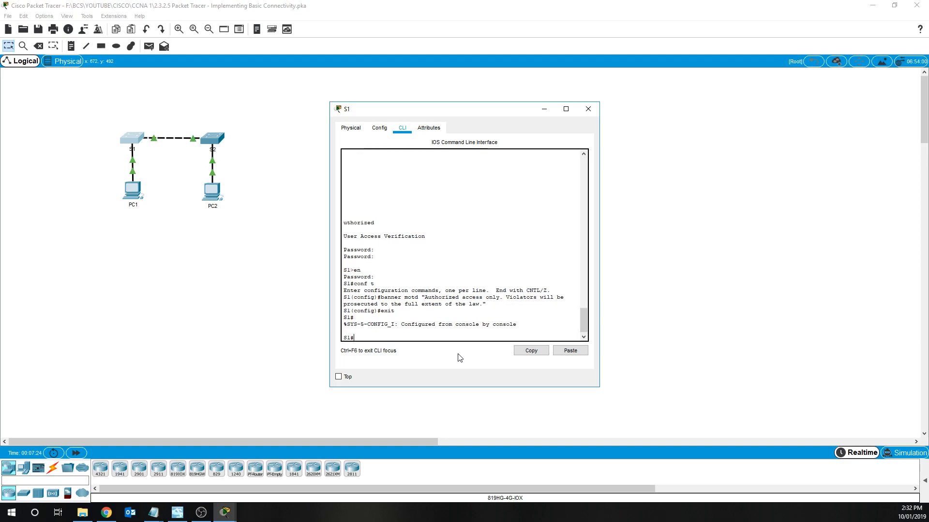
pyautogui.write('copy r')
# - Copy S1's running-config to startup-config, accepting the default filename
pyautogui.press('Tab')
pyautogui.write('s')
pyautogui.press('Tab')
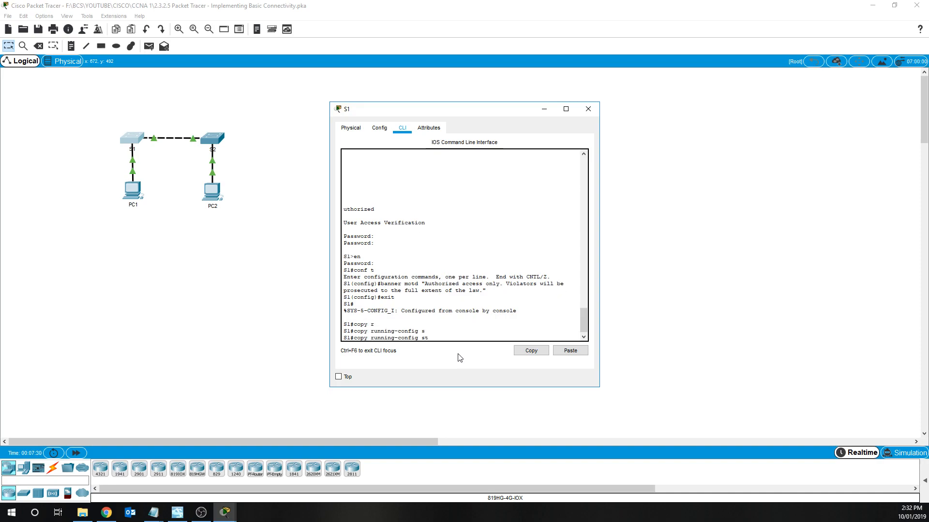
pyautogui.write('t')
pyautogui.press('Tab')
pyautogui.press('Return')
pyautogui.press('Return')
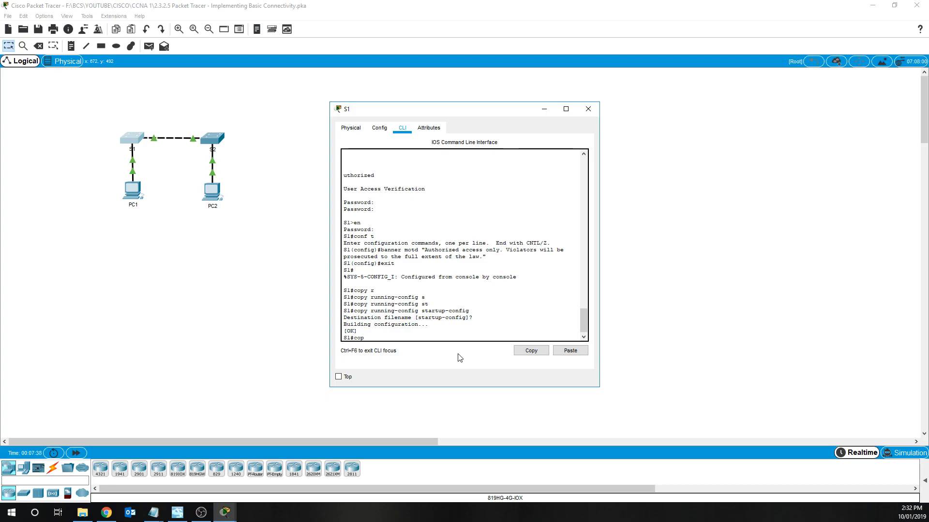
pyautogui.press('Return')
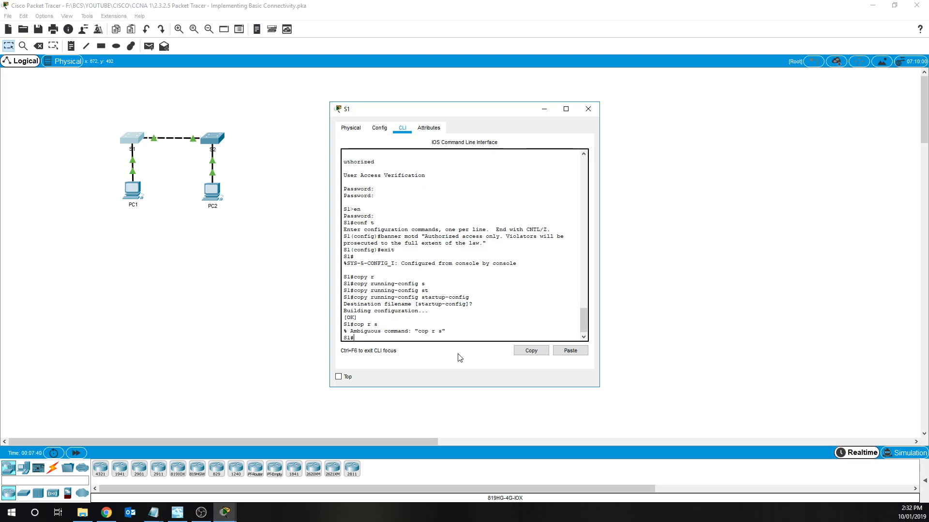
pyautogui.write('cop r st')
pyautogui.press('Return')
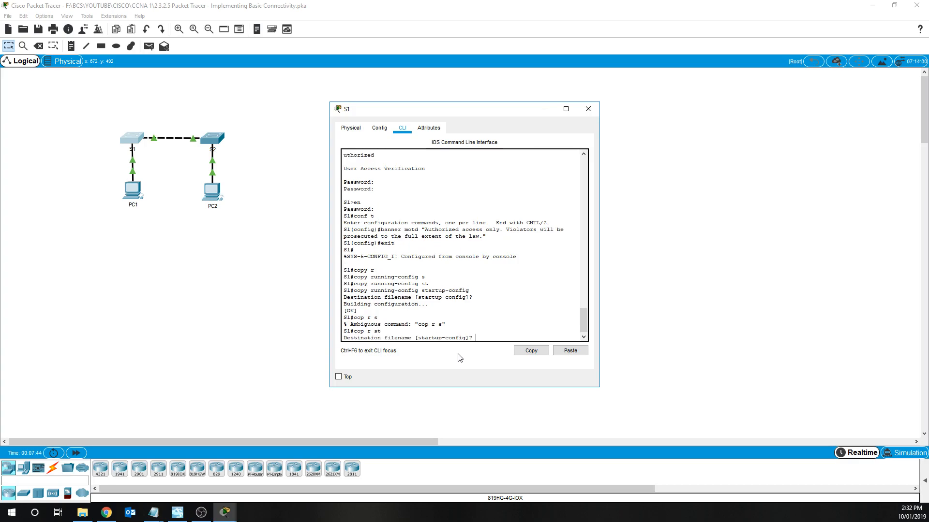
pyautogui.press('Return')
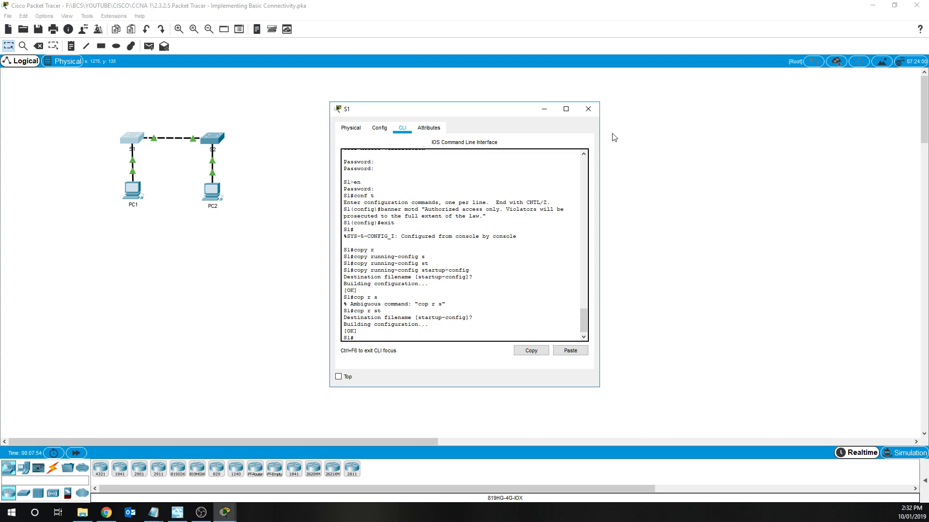
# - Close S1, open switch S2's CLI, enter global configuration and set hostname S2
pyautogui.click(588, 108)
pyautogui.click(213, 138)
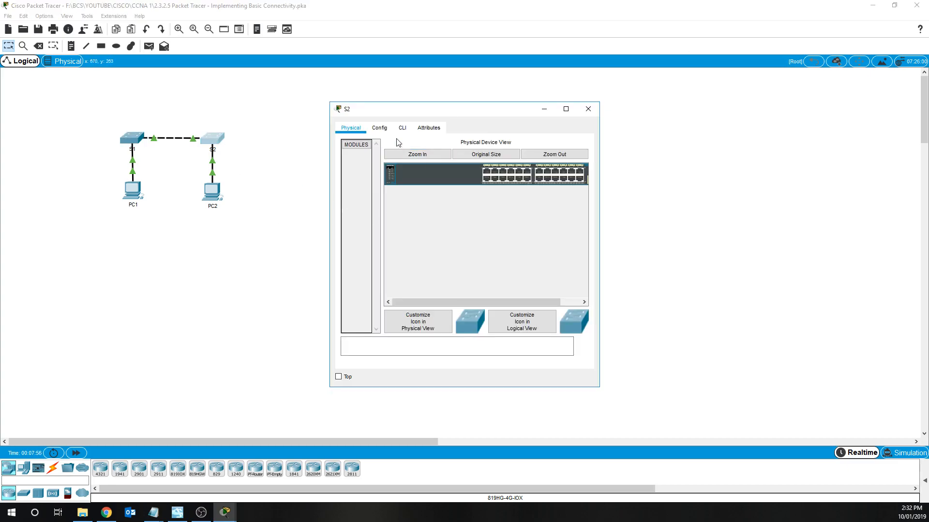
pyautogui.click(402, 128)
pyautogui.press('Return')
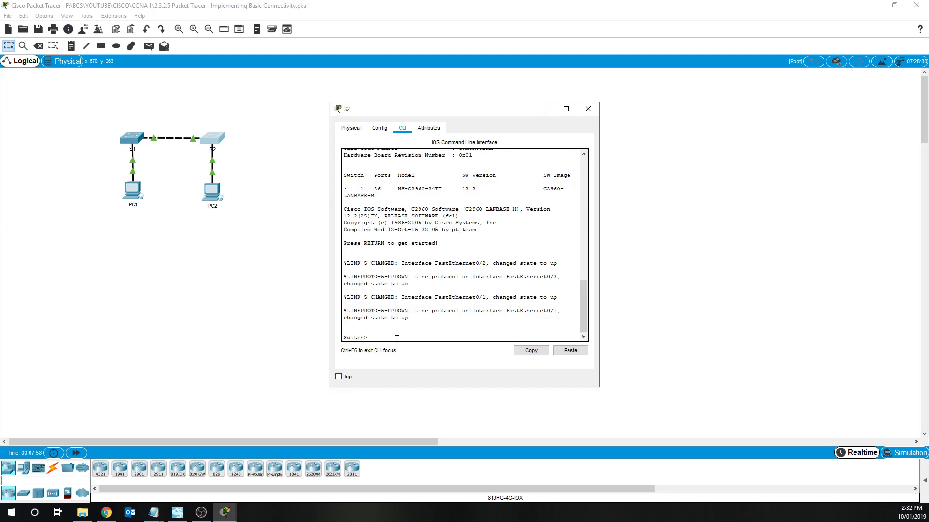
pyautogui.write('en')
pyautogui.press('Return')
pyautogui.write('cont')
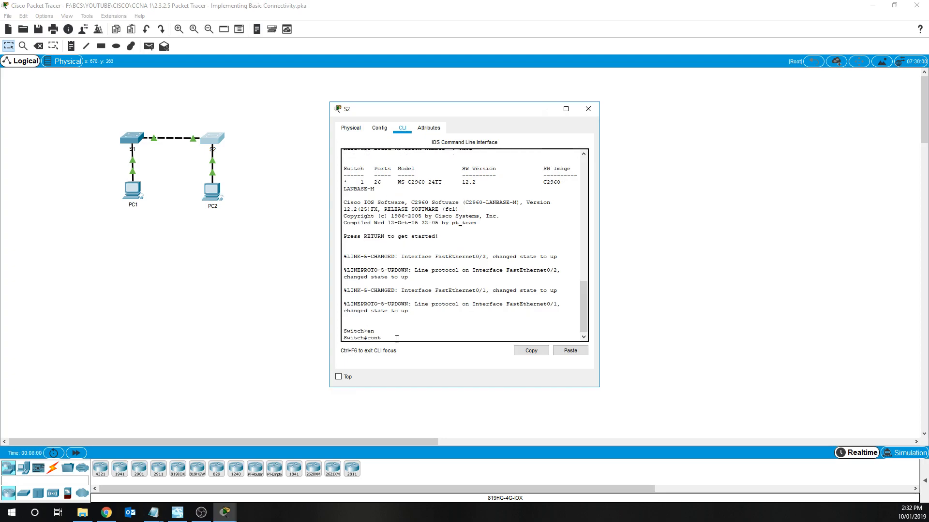
pyautogui.write('f t')
pyautogui.press('Return')
pyautogui.write('hostname S2')
pyautogui.press('Return')
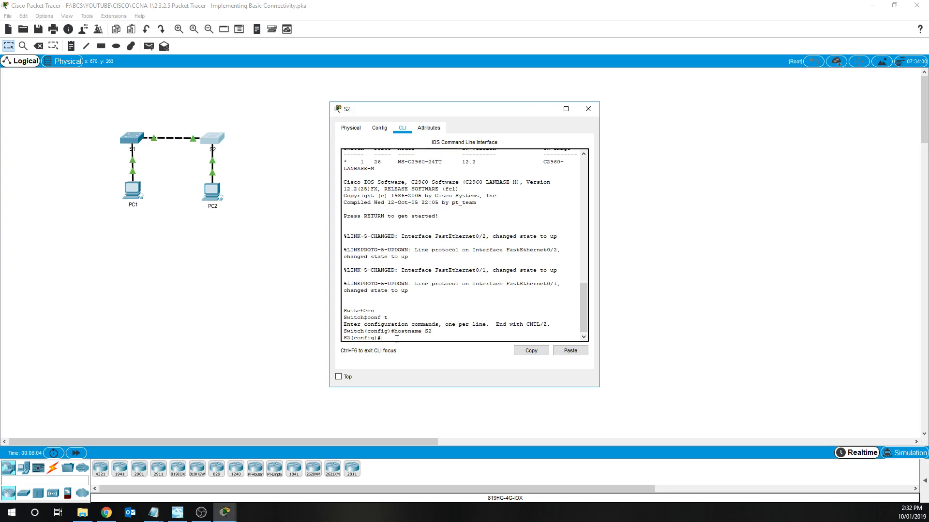
# - Give S2's console line 0 a password and require login
pyautogui.write('LINE')
pyautogui.press('BackSpace')
pyautogui.press('BackSpace')
pyautogui.press('BackSpace')
pyautogui.write('line vonms')
pyautogui.press('BackSpace')
pyautogui.press('BackSpace')
pyautogui.press('BackSpace')
pyautogui.press('BackSpace')
pyautogui.write('console 0')
pyautogui.press('Return')
pyautogui.write('password cisco')
pyautogui.press('Return')
pyautogui.write('lo')
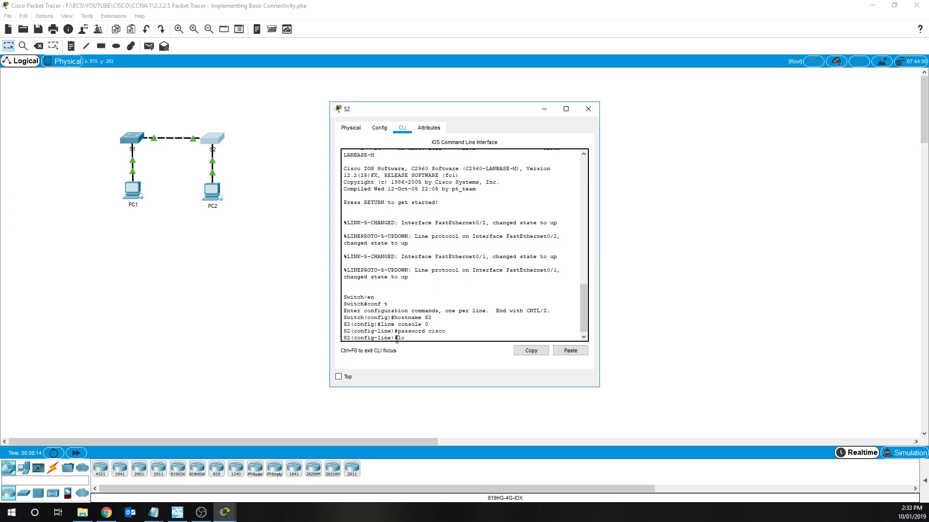
pyautogui.write('gin')
pyautogui.press('Return')
pyautogui.write('exit')
pyautogui.press('Return')
# - Set S2's enable secret password and leave configuration mode
pyautogui.write('enable secret class')
pyautogui.press('Return')
pyautogui.write('exit')
pyautogui.press('Return')
pyautogui.write('bannth')
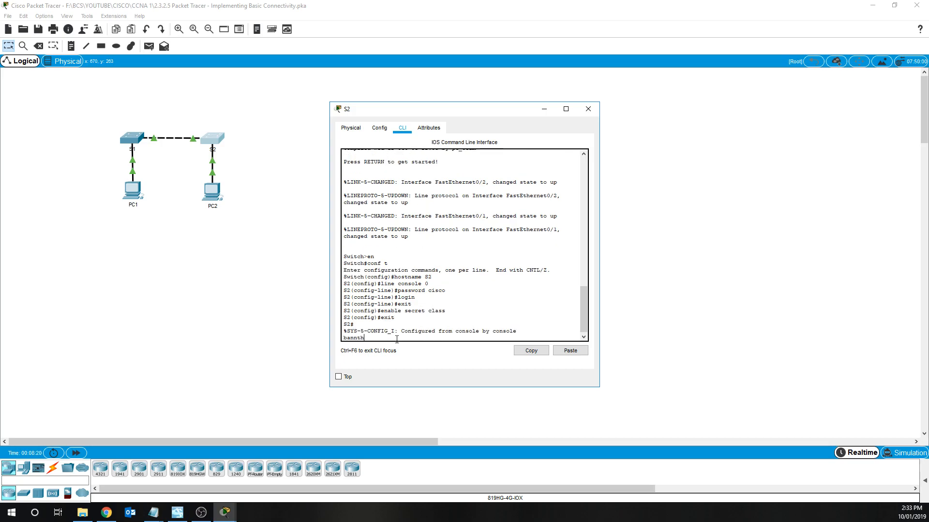
# - Attempt the pasted 'Authorized access only' banner motd command at S2's privileged prompt
pyautogui.press('BackSpace')
pyautogui.write('otd "')
pyautogui.rightClick(398, 341)
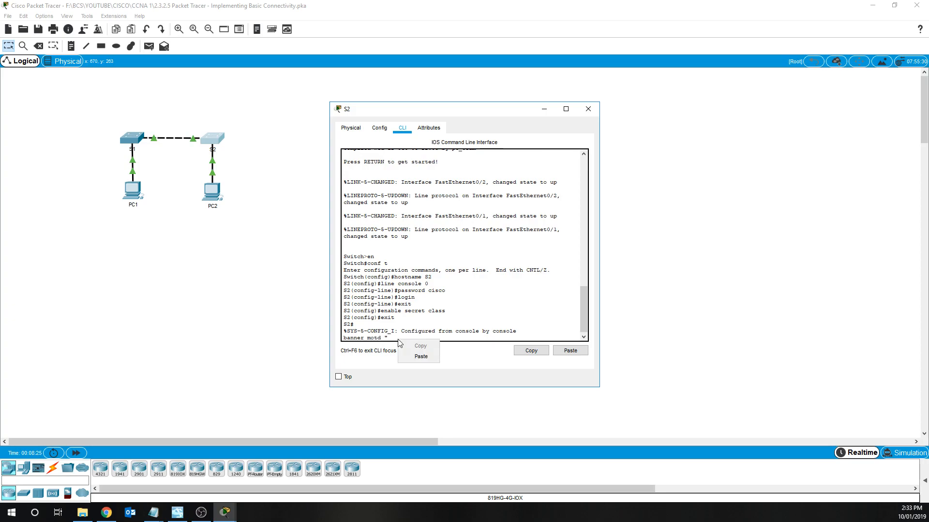
pyautogui.click(419, 357)
pyautogui.press('Return')
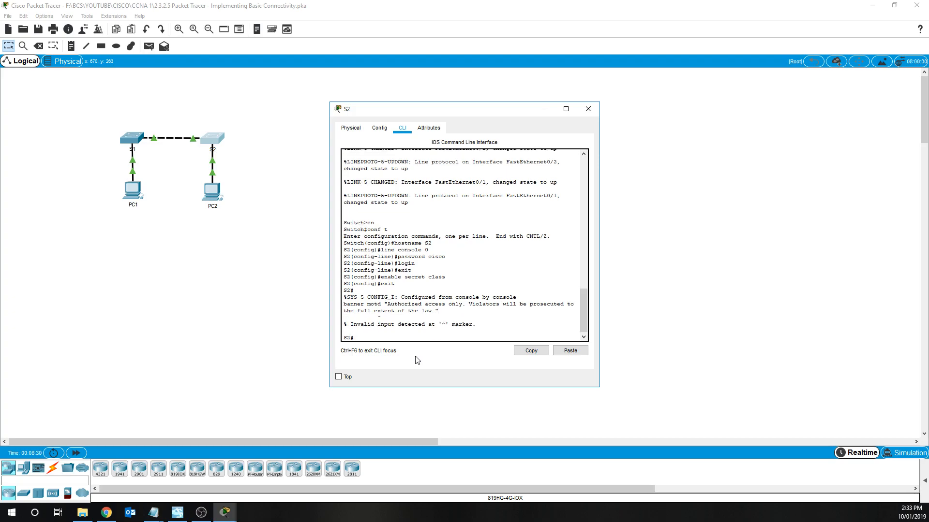
pyautogui.press('Up')
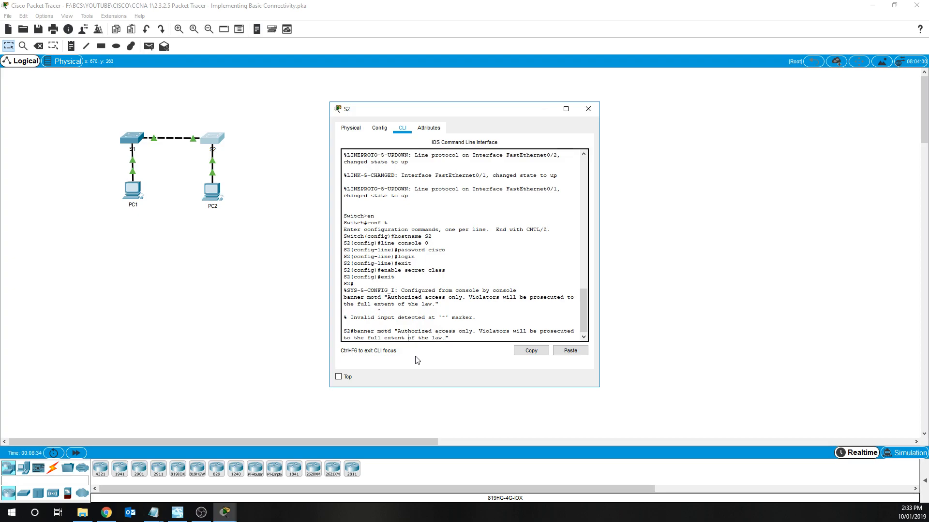
pyautogui.press('Return')
# - In global configuration, set S2's quoted 'Authorized access only' MOTD banner, then exit
pyautogui.write('co')
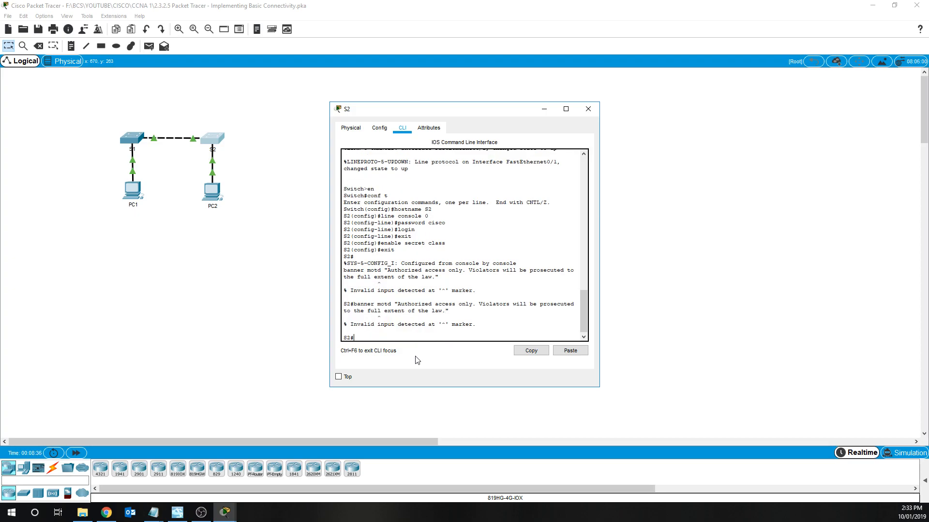
pyautogui.write('nf t')
pyautogui.press('Return')
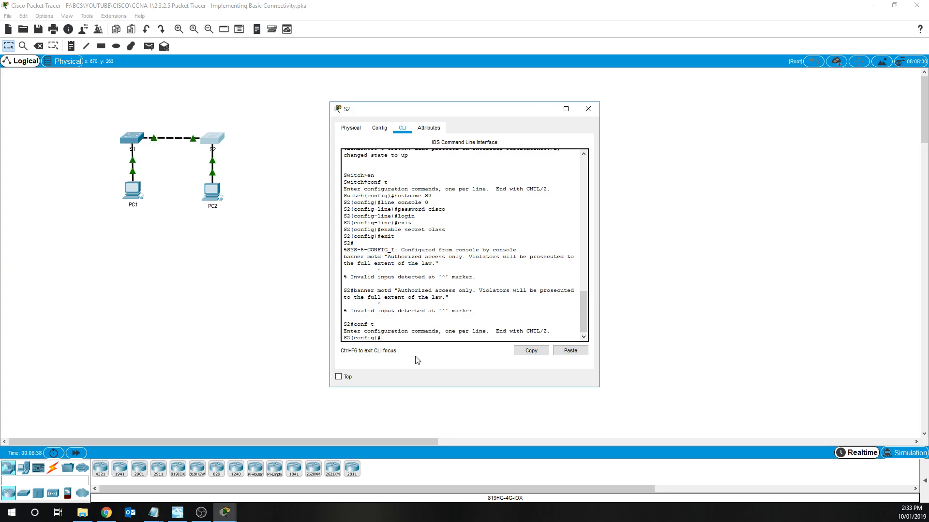
pyautogui.write('banner motd "')
pyautogui.rightClick(434, 340)
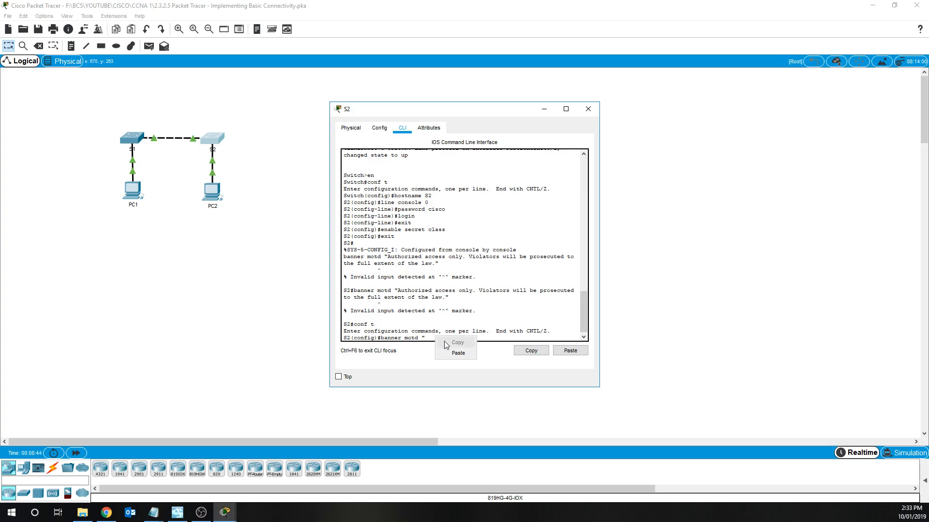
pyautogui.click(450, 350)
pyautogui.write('"')
pyautogui.press('Return')
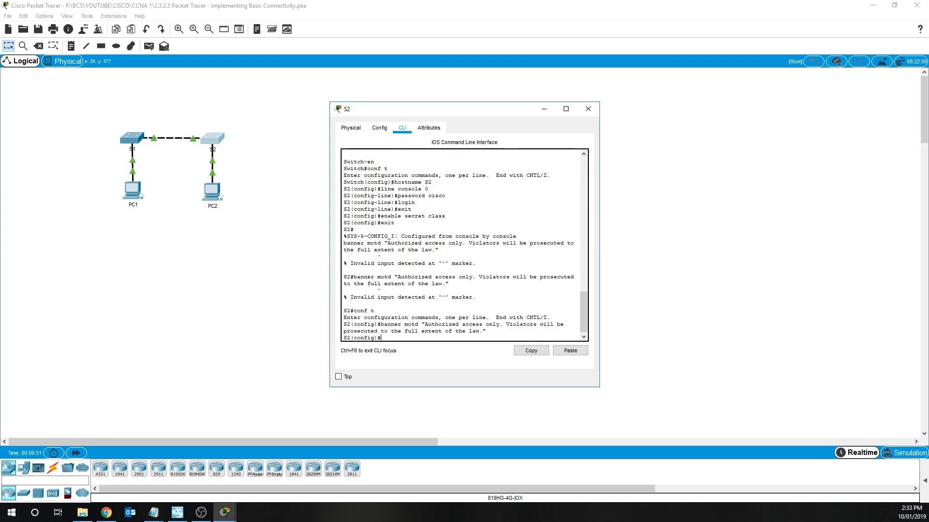
pyautogui.write('exit')
pyautogui.press('Return')
# - Page through S2's show run output, highlighting the console password and banner lines
pyautogui.press('Return')
pyautogui.write('show run')
pyautogui.press('Return')
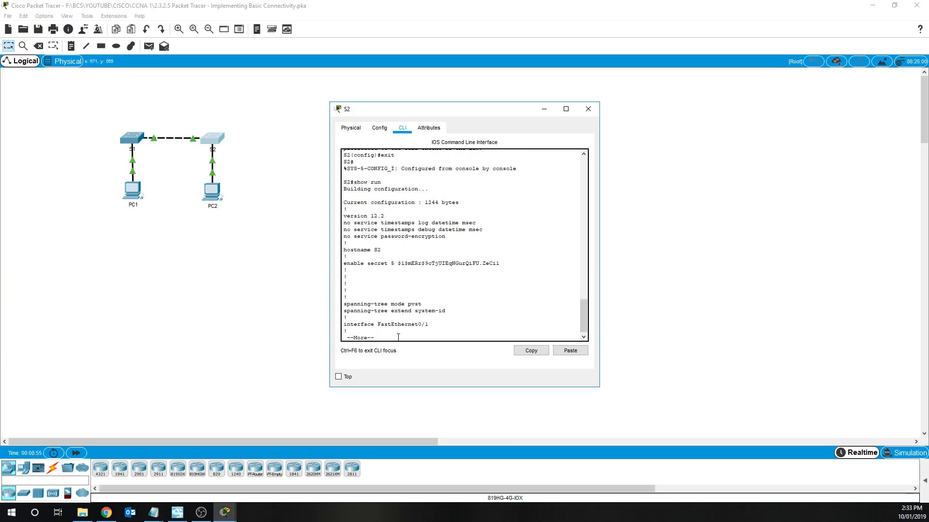
pyautogui.press('space')
pyautogui.press('space')
pyautogui.press('space')
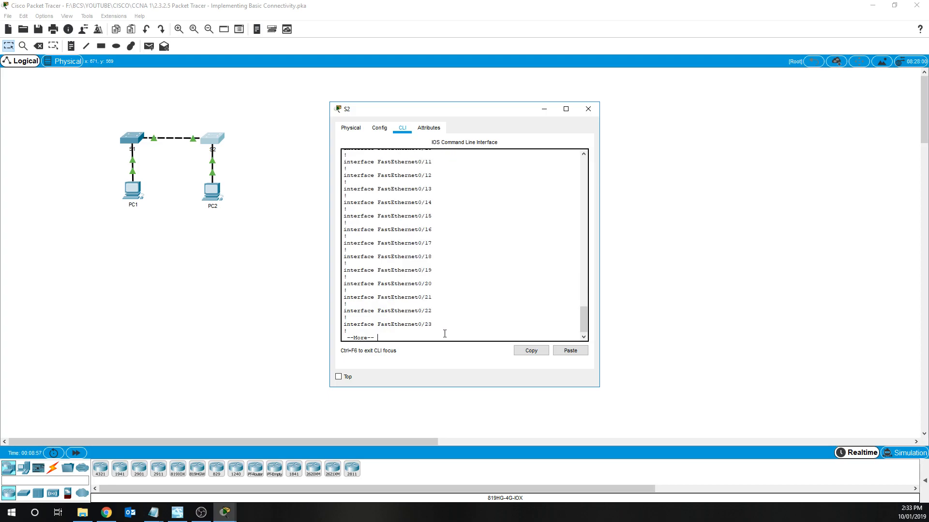
pyautogui.moveTo(395, 292); pyautogui.dragTo(368, 291)
pyautogui.moveTo(446, 251); pyautogui.dragTo(412, 251)
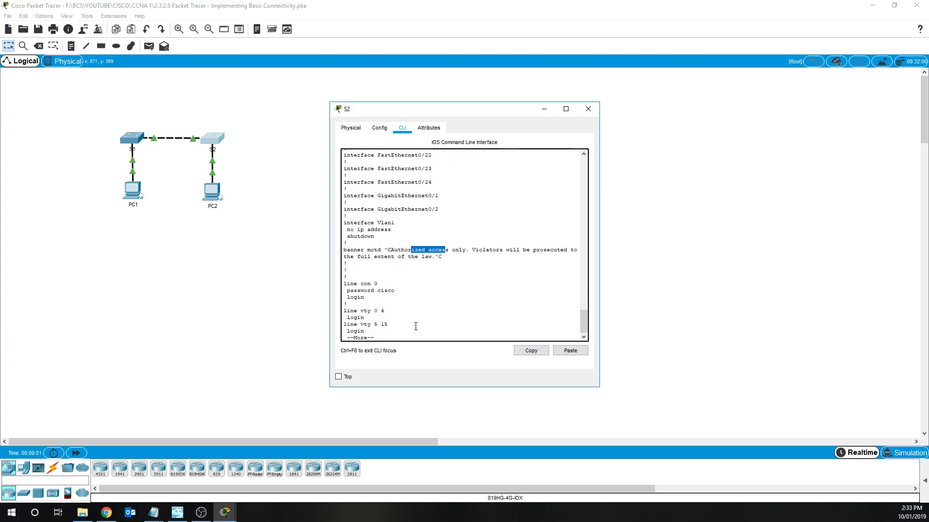
pyautogui.press('space')
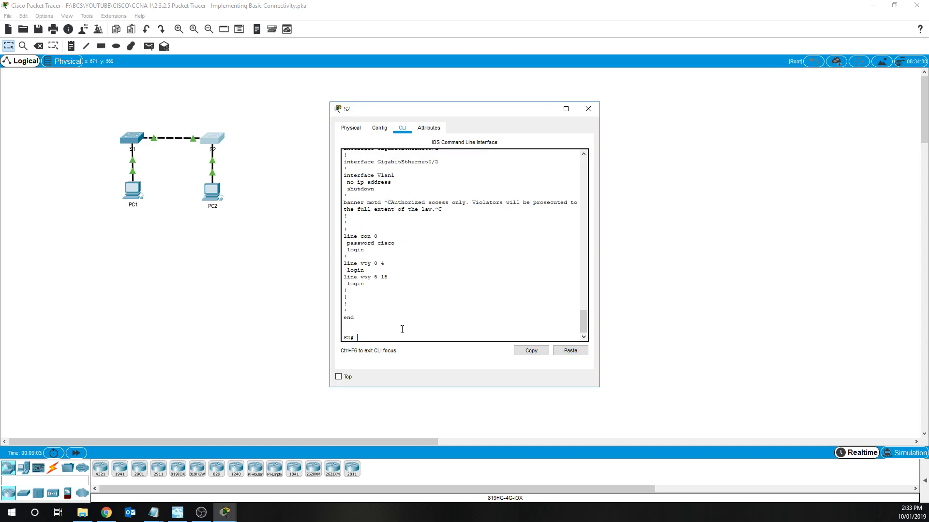
# - Save S2's configuration to startup-config with copy r st and close the S2 window
pyautogui.write('cop r st')
pyautogui.press('Return')
pyautogui.press('Return')
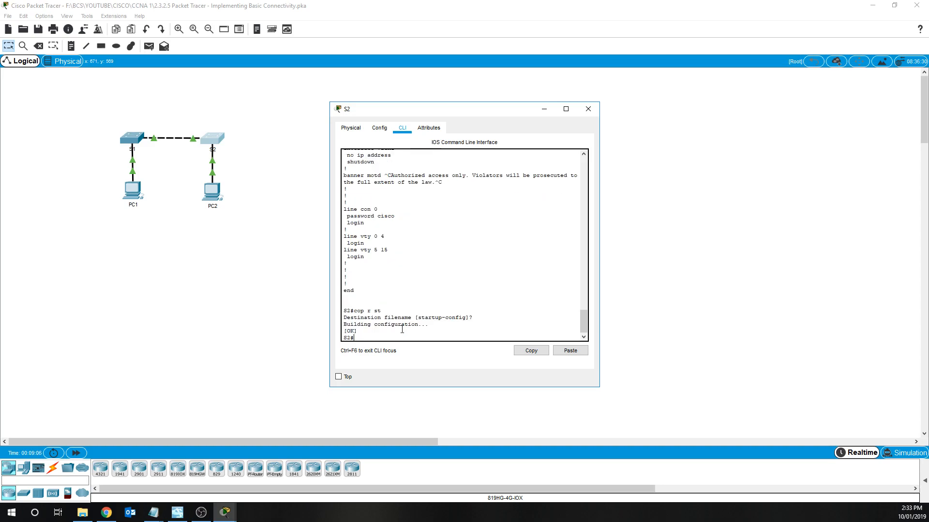
pyautogui.click(588, 109)
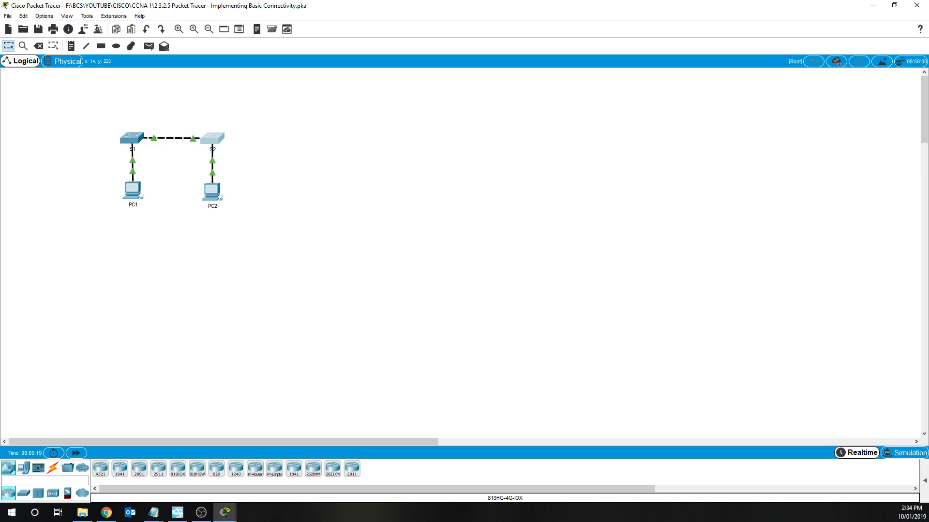
# - Give PC1 static IP 192.168.1.1 with the auto-filled 255.255.255.0 subnet mask
pyautogui.click(125, 193)
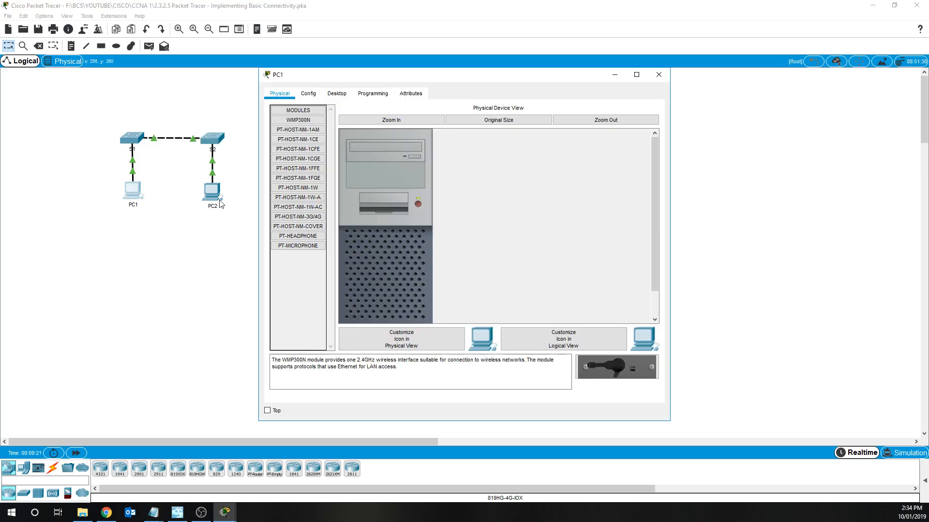
pyautogui.click(337, 93)
pyautogui.click(298, 145)
pyautogui.click(420, 161)
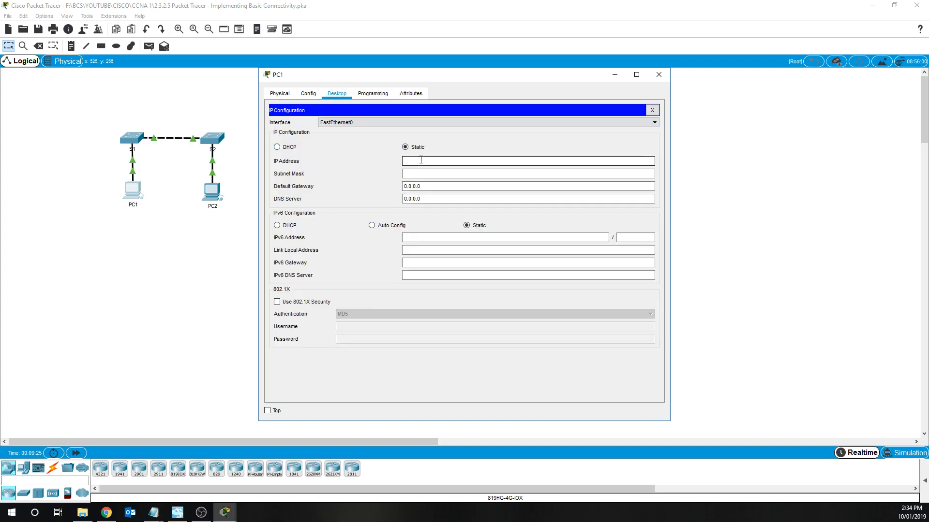
pyautogui.write('192.168.1.1')
pyautogui.press('Tab')
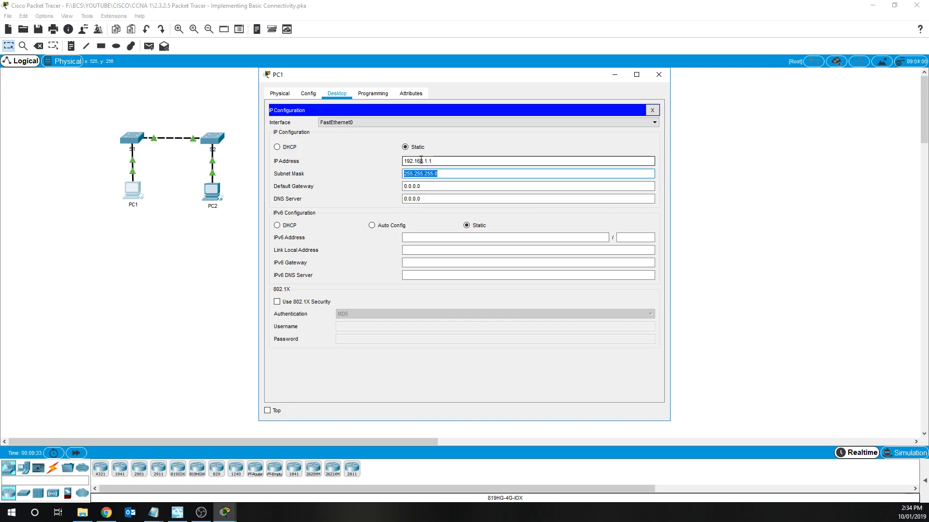
pyautogui.click(652, 111)
pyautogui.click(658, 74)
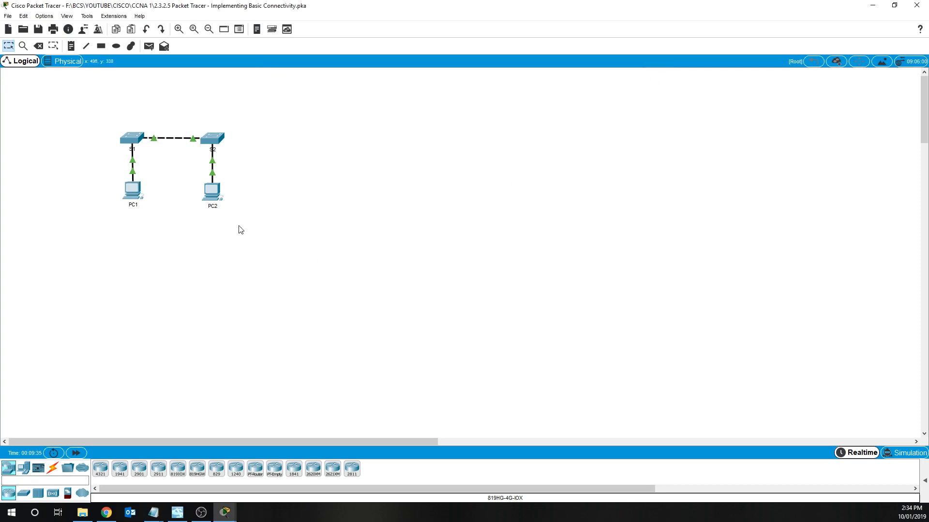
# - Set PC2's IP Configuration to 192.168.1.2 with the default 255.255.255.0 subnet mask
pyautogui.click(211, 191)
pyautogui.click(337, 93)
pyautogui.click(325, 144)
pyautogui.click(458, 161)
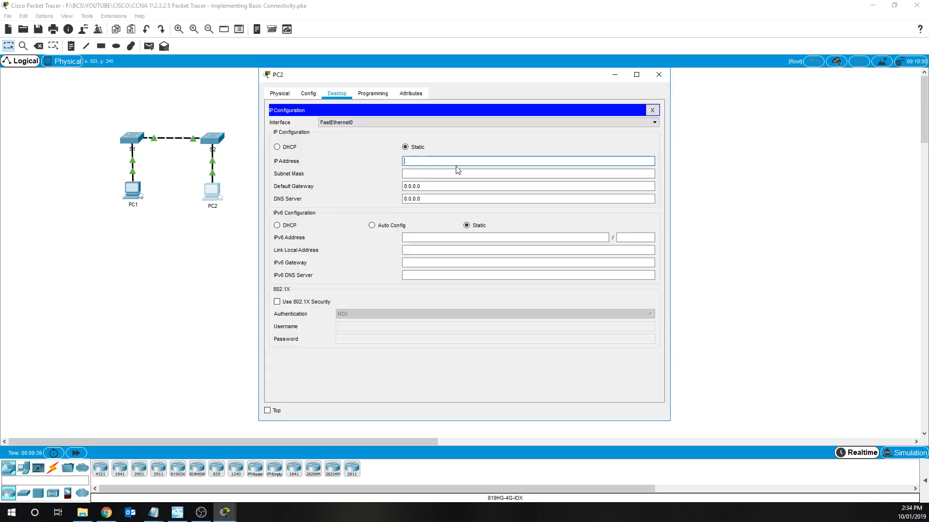
pyautogui.write('192.168.1.2')
pyautogui.click(458, 173)
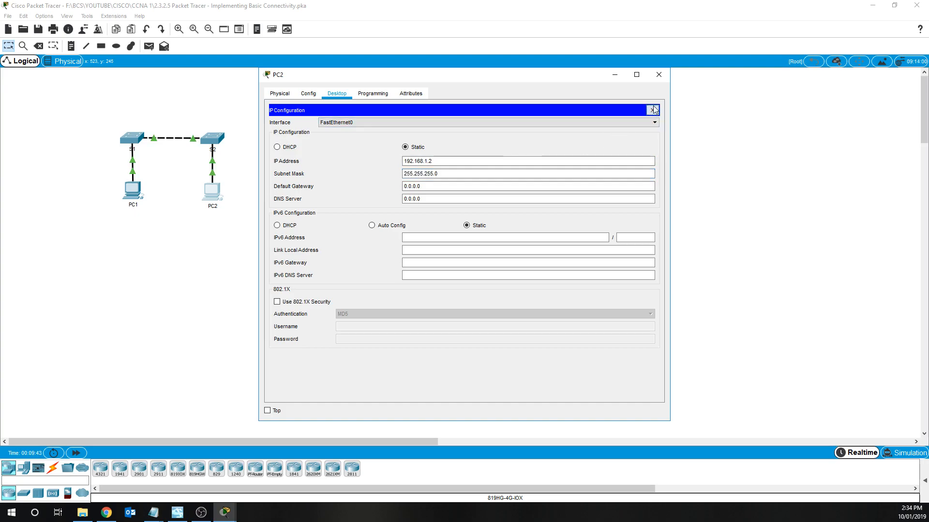
pyautogui.click(652, 110)
pyautogui.click(659, 74)
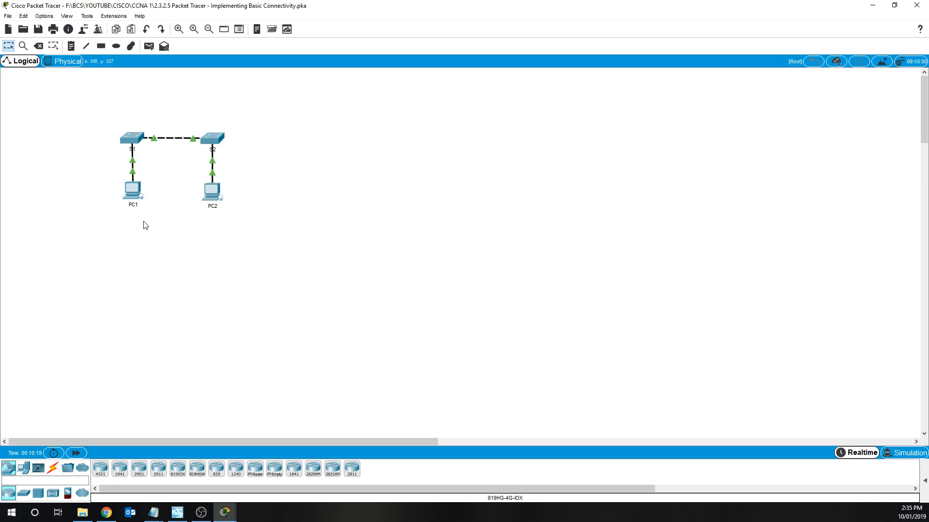
pyautogui.click(131, 191)
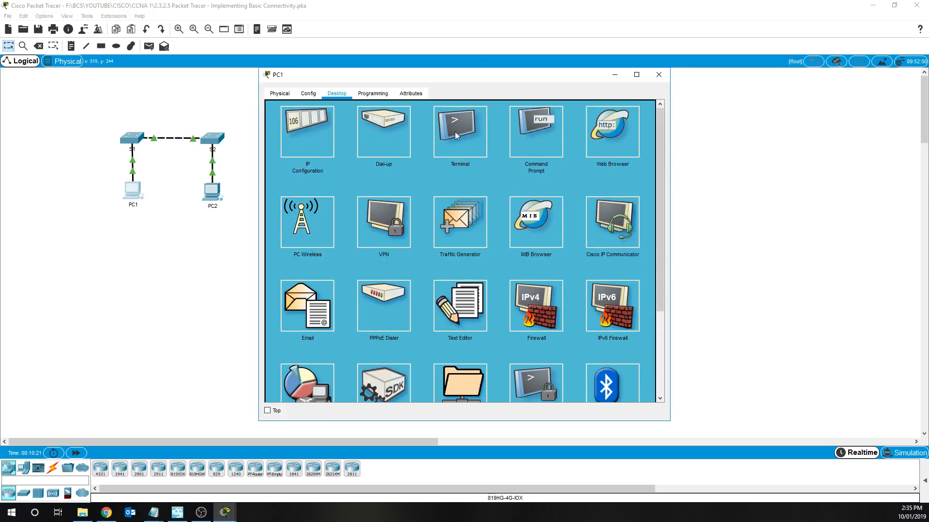
pyautogui.click(534, 131)
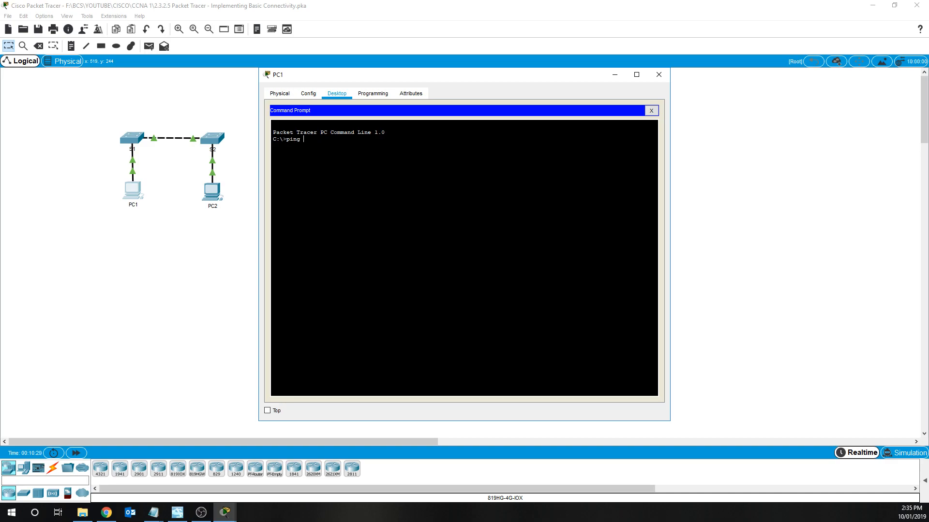
pyautogui.write('192.168.1.253')
pyautogui.press('Return')
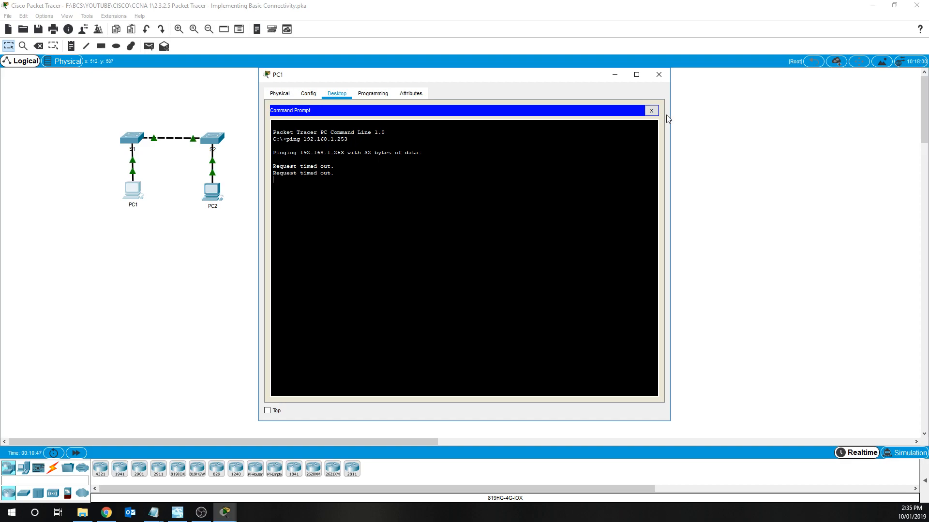
pyautogui.click(651, 110)
pyautogui.click(659, 74)
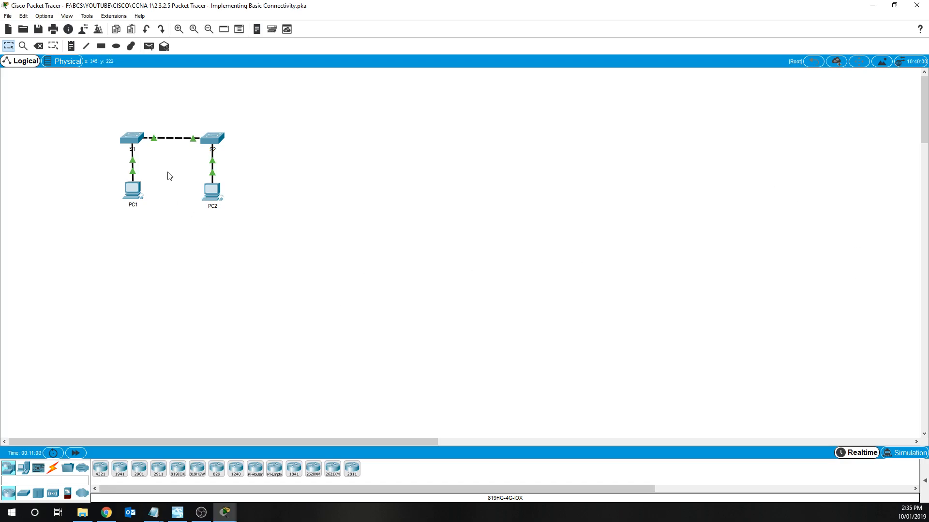
# - In S1's CLI, enter global configuration (conf t) and then interface VLAN 1 configuration
pyautogui.click(138, 140)
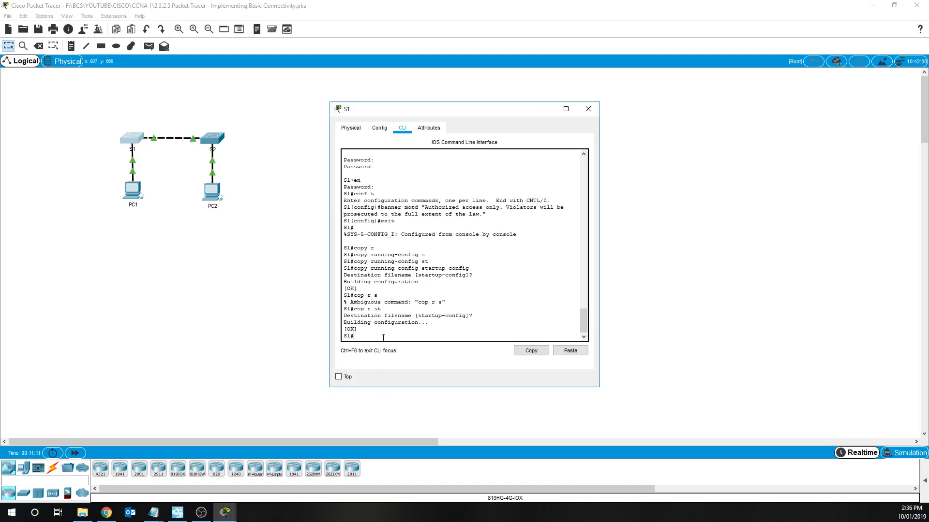
pyautogui.write('conf t')
pyautogui.press('Return')
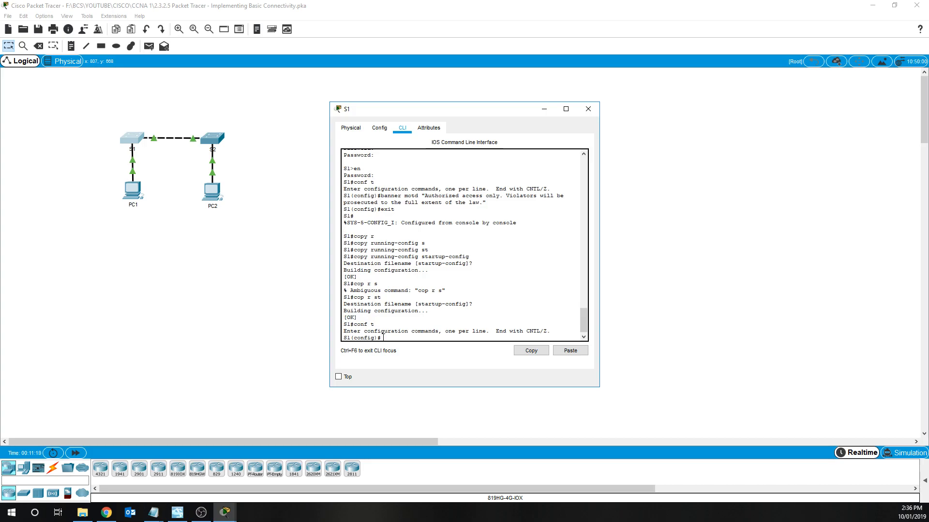
pyautogui.write('inty')
pyautogui.write('er')
pyautogui.press('BackSpace')
pyautogui.press('BackSpace')
pyautogui.press('BackSpace')
pyautogui.press('Tab')
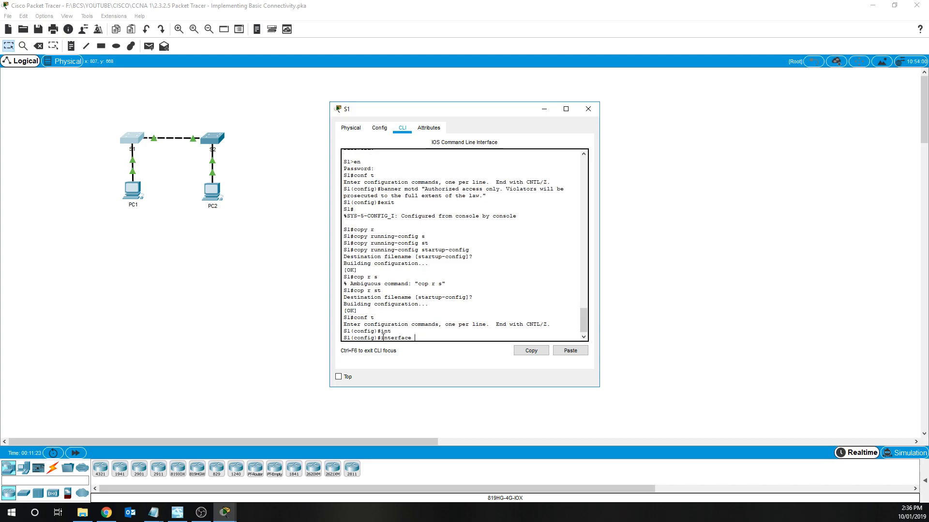
pyautogui.write('vlan 1')
pyautogui.press('Return')
# - Assign VLAN 1 ip address 192.168.1.253 255.255.255.0, enable it with no shutdown, then exit
pyautogui.write('ip ad')
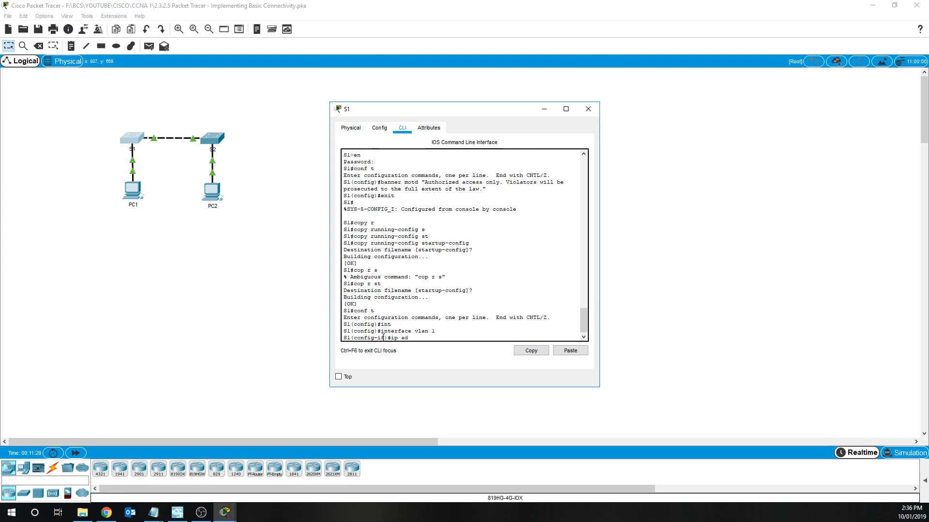
pyautogui.press('Tab')
pyautogui.write('192.168')
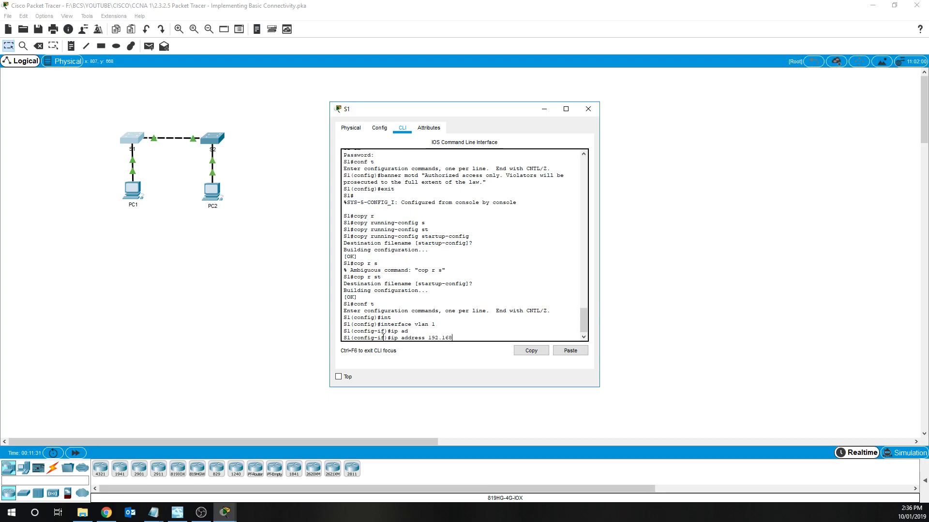
pyautogui.write('.1.253 255.255.255.0')
pyautogui.press('Return')
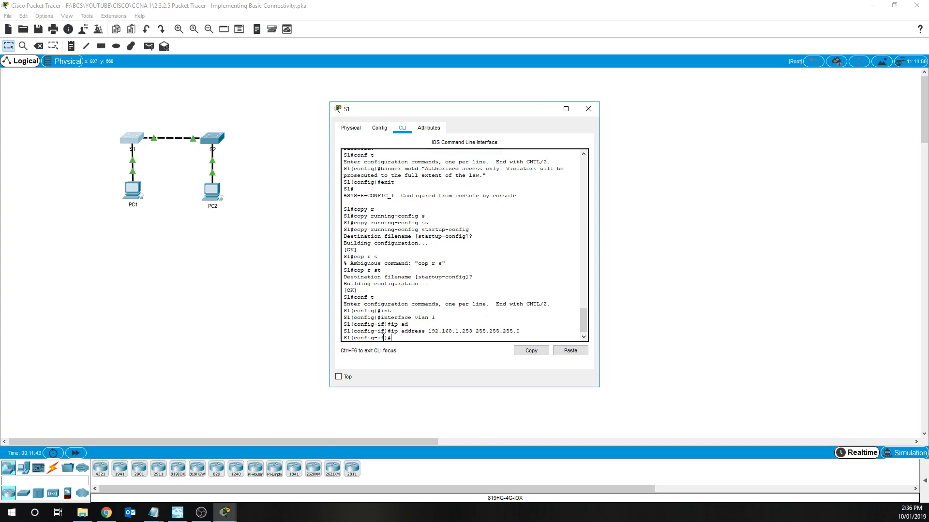
pyautogui.write('no shutdown')
pyautogui.press('Return')
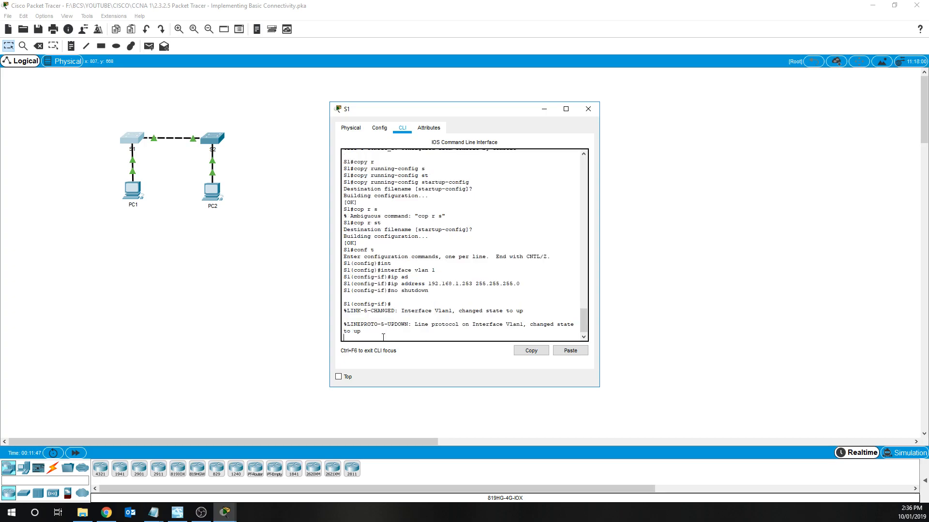
pyautogui.press('Return')
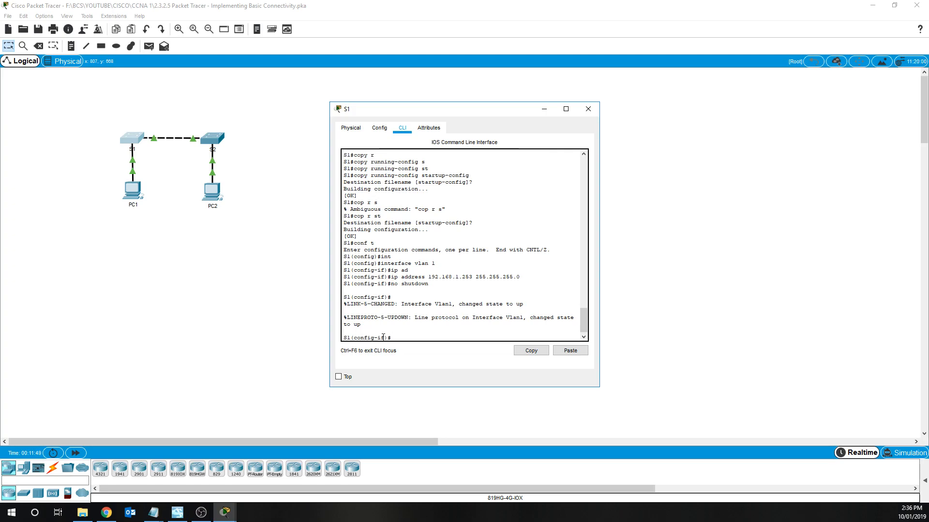
pyautogui.write('xit')
pyautogui.press('Return')
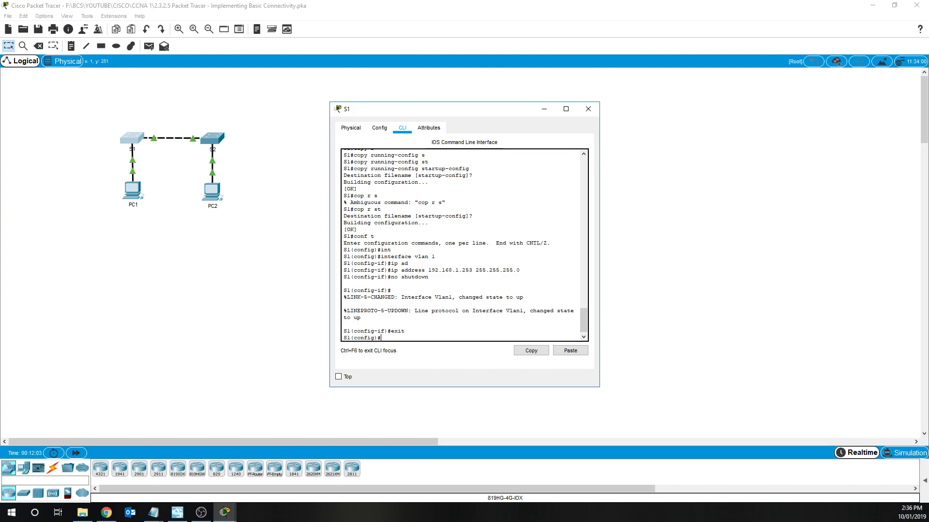
pyautogui.click(588, 108)
# - In S2's CLI, enter global configuration and select interface VLAN 1
pyautogui.click(218, 148)
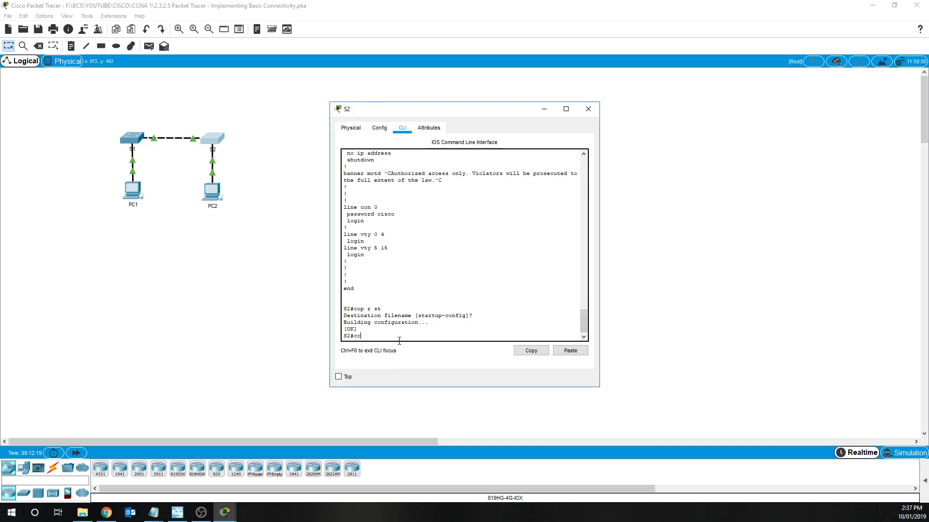
pyautogui.write('nf t')
pyautogui.press('Return')
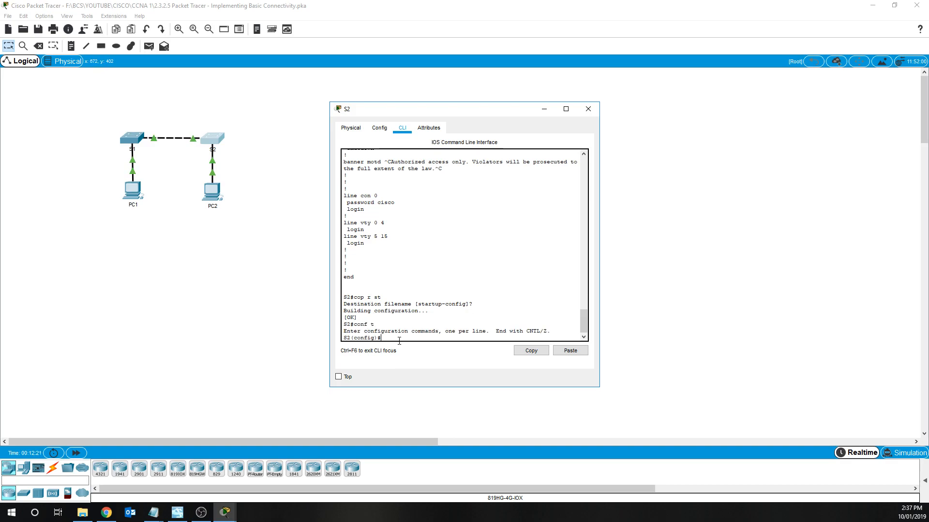
pyautogui.write('int vlan 1')
pyautogui.press('Return')
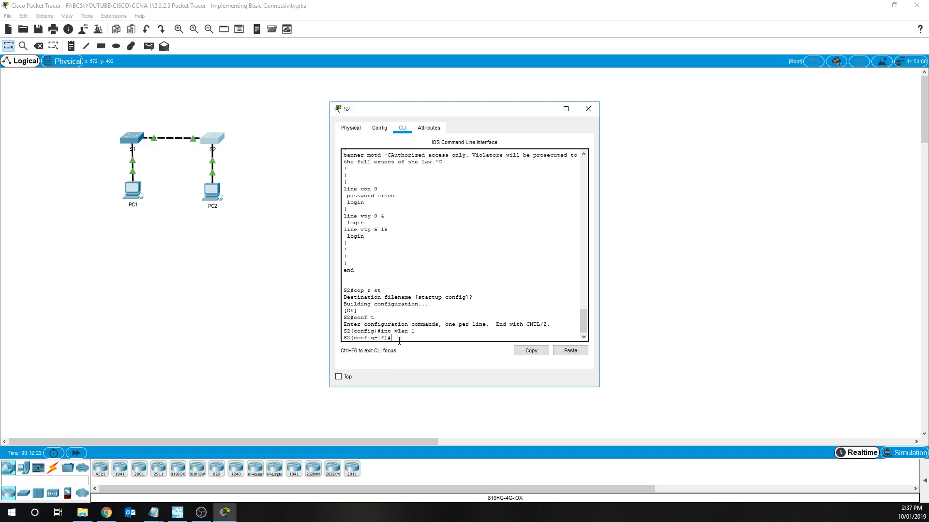
# - Assign S2's VLAN 1 the address 192.168.1.254 255.255.255.0 and bring it up
pyautogui.write('ip add')
pyautogui.press('Tab')
pyautogui.write('192.168.')
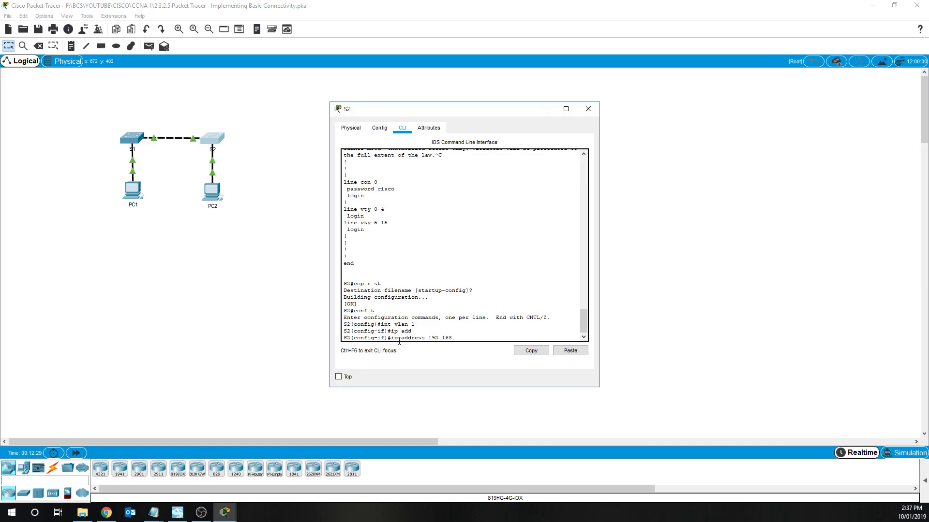
pyautogui.write('1.254 255.255')
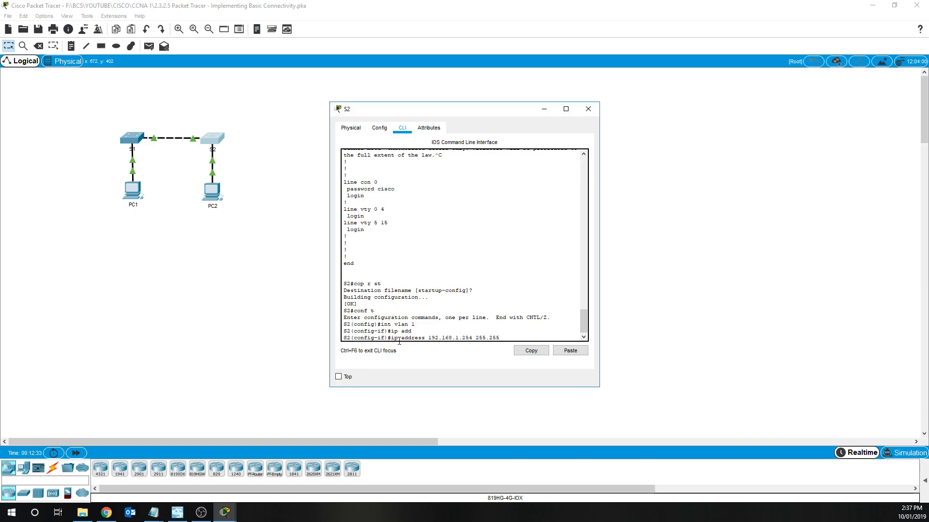
pyautogui.write('.255.0')
pyautogui.press('Return')
pyautogui.write('m')
pyautogui.write('o shut')
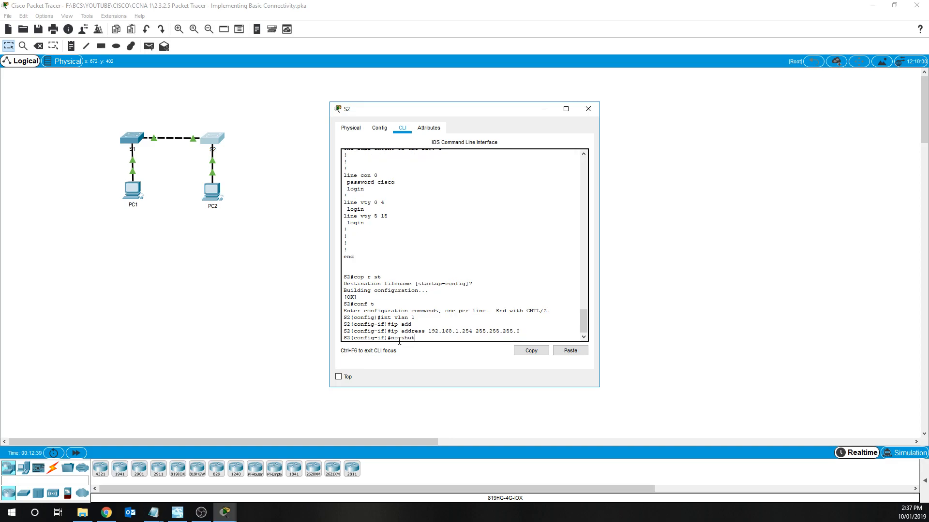
pyautogui.press('Return')
pyautogui.press('Return')
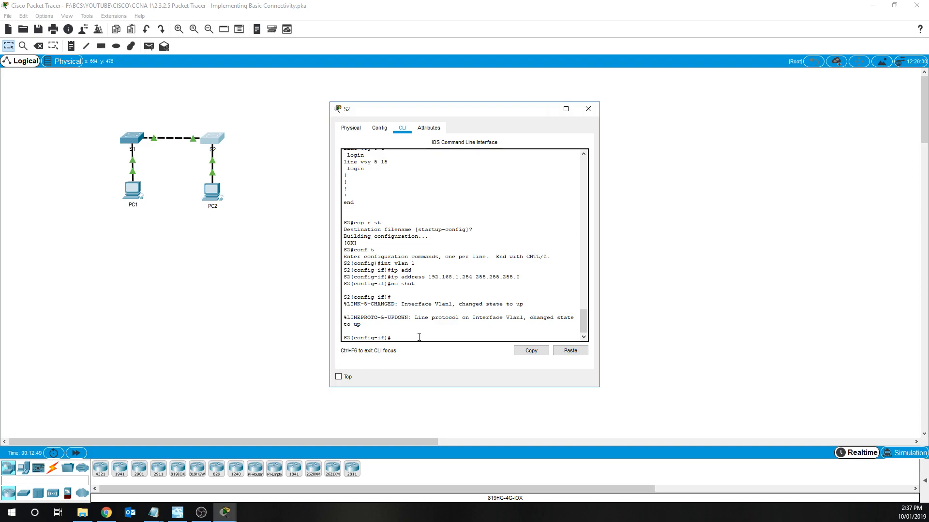
# - Exit to privileged mode and save S2's running-config to startup-config with copy r st
pyautogui.write('xit')
pyautogui.press('Return')
pyautogui.press('Return')
pyautogui.press('Return')
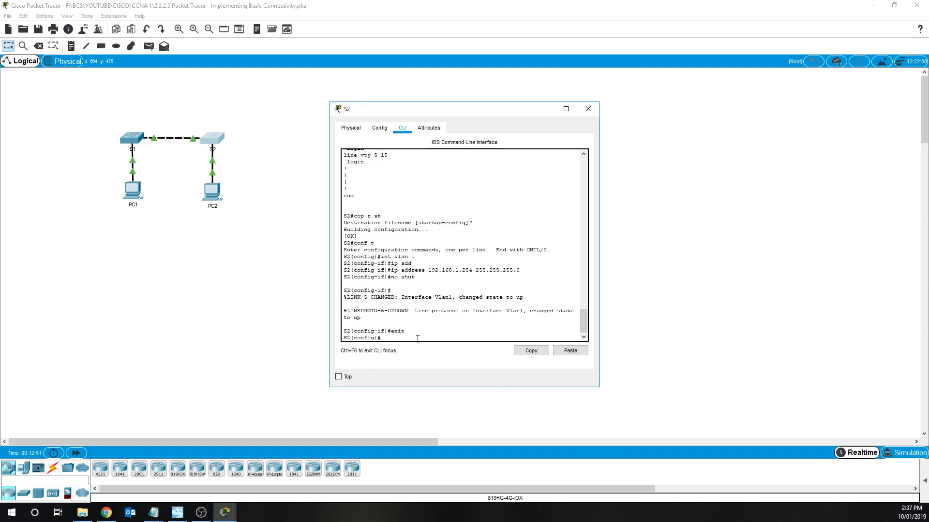
pyautogui.write('exit')
pyautogui.press('Return')
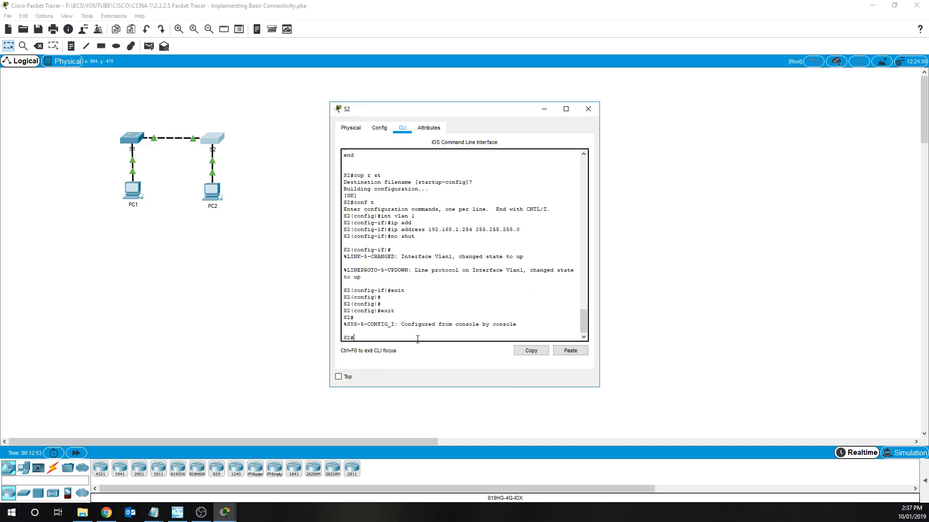
pyautogui.write('cop r st')
pyautogui.press('Return')
pyautogui.press('Return')
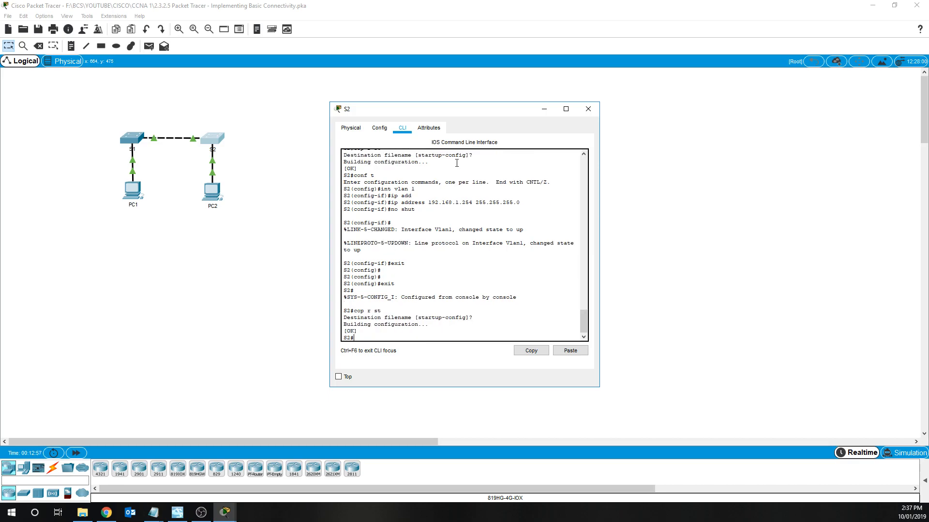
# - Switch to S1, exit to privileged mode, and save its running-config with copy r st
pyautogui.click(588, 109)
pyautogui.click(132, 137)
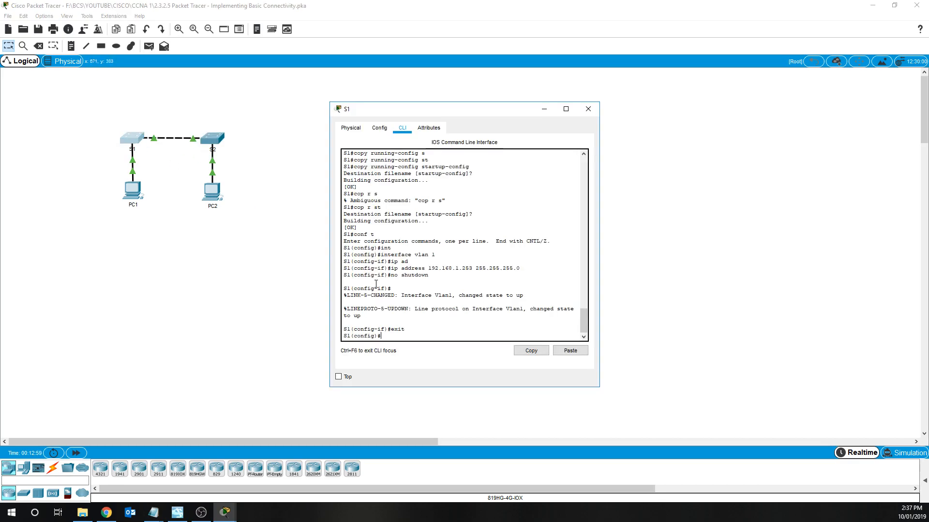
pyautogui.write('cpexit')
pyautogui.press('Return')
pyautogui.write('cop r st')
pyautogui.press('Return')
pyautogui.press('Return')
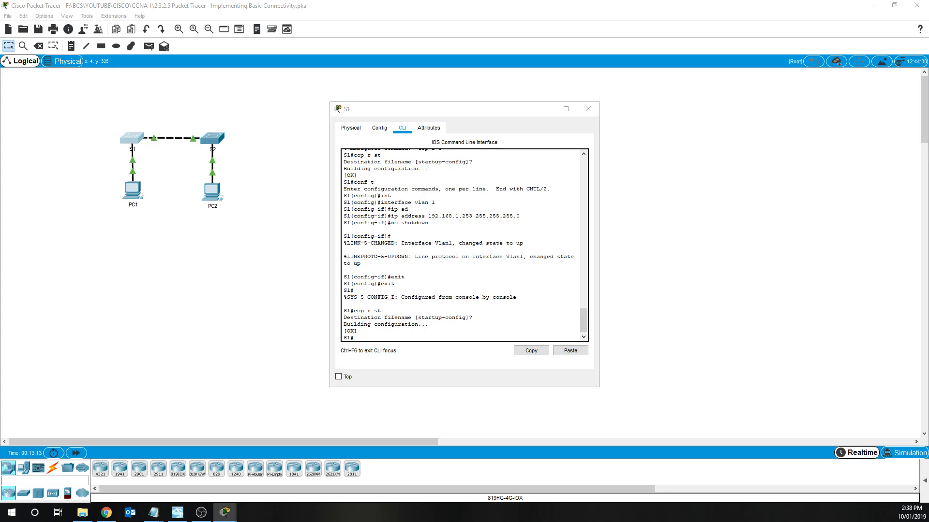
pyautogui.moveTo(0, 43); pyautogui.dragTo(348, 11)
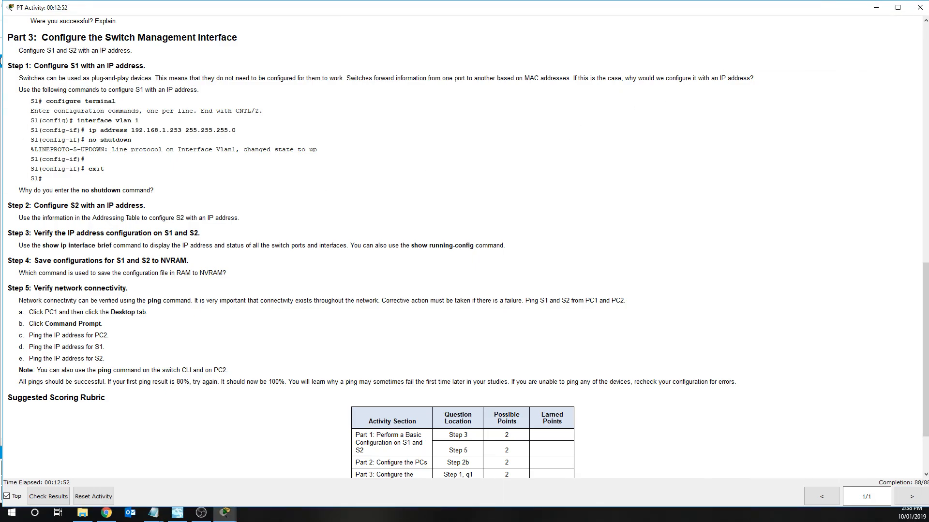
pyautogui.press('super+shift+Left')
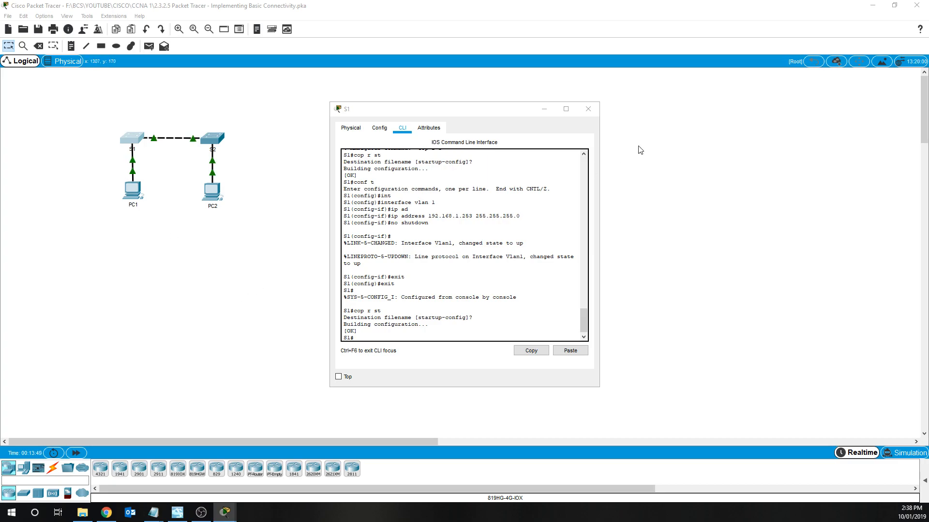
# - From PC1's command prompt, ping S1 at 192.168.1.253 and then S2 at 192.168.1.254
pyautogui.click(588, 109)
pyautogui.click(130, 196)
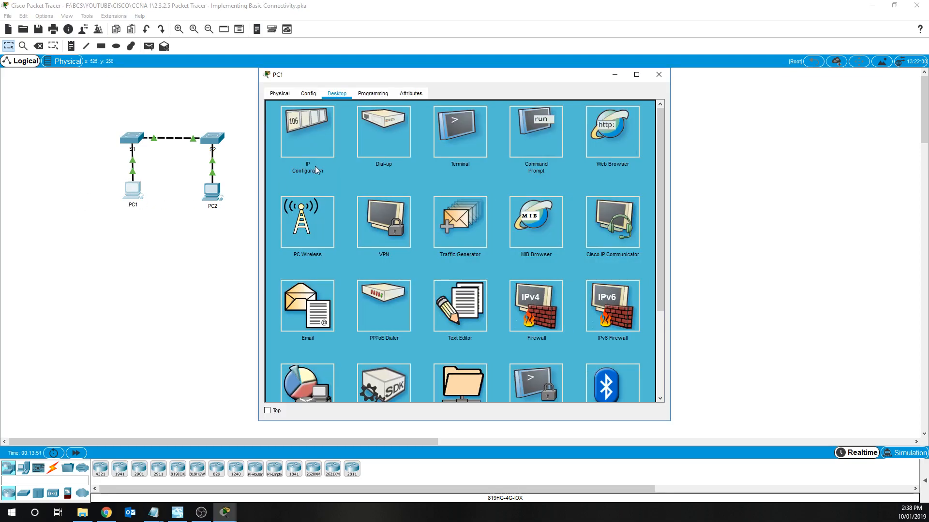
pyautogui.click(523, 148)
pyautogui.press('Up')
pyautogui.press('Return')
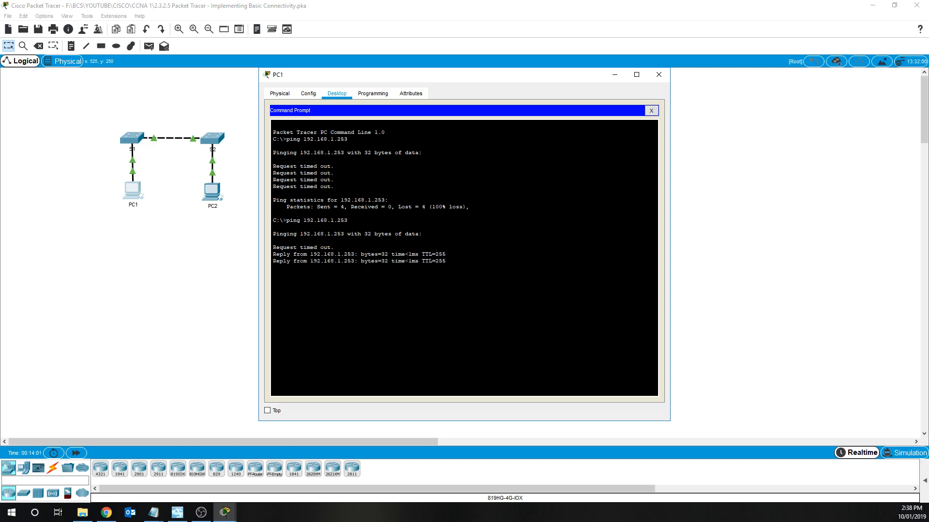
pyautogui.press('Up')
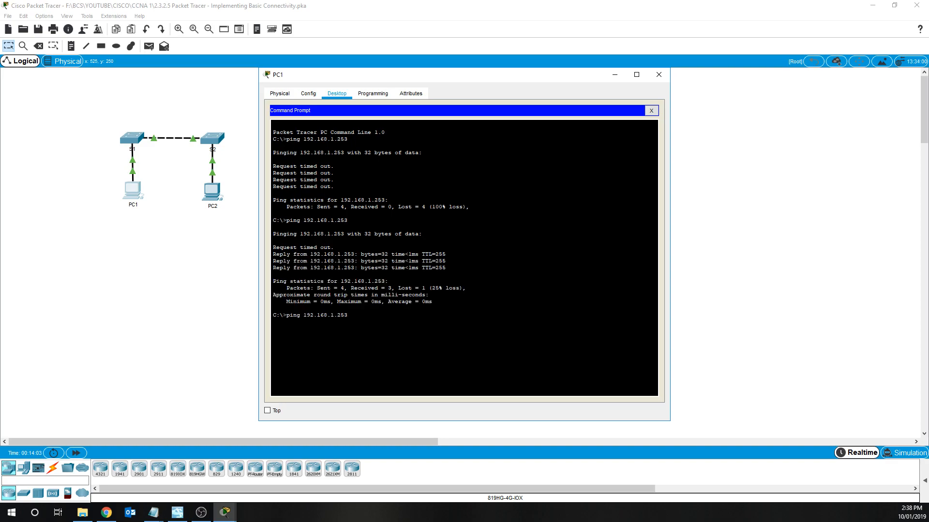
pyautogui.write('4')
pyautogui.press('Return')
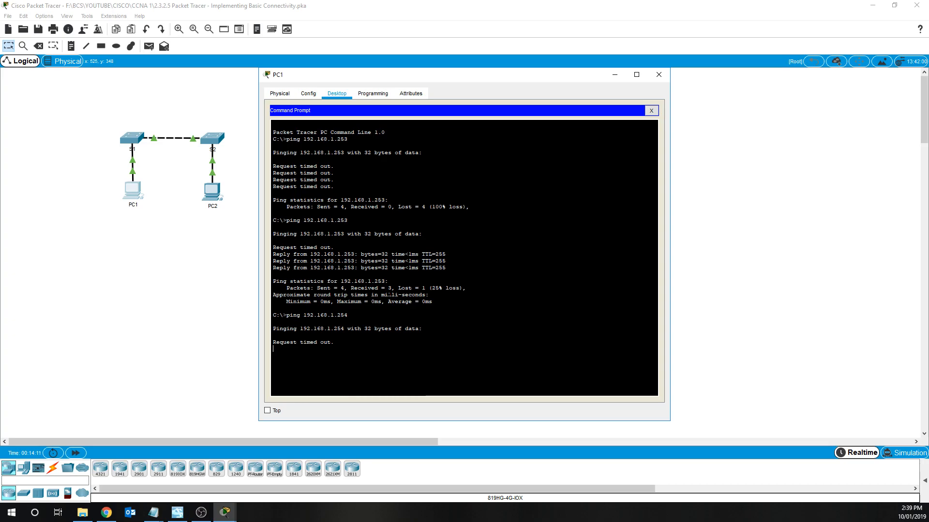
# - From PC2's command prompt, ping S2 at 192.168.1.254
pyautogui.click(651, 110)
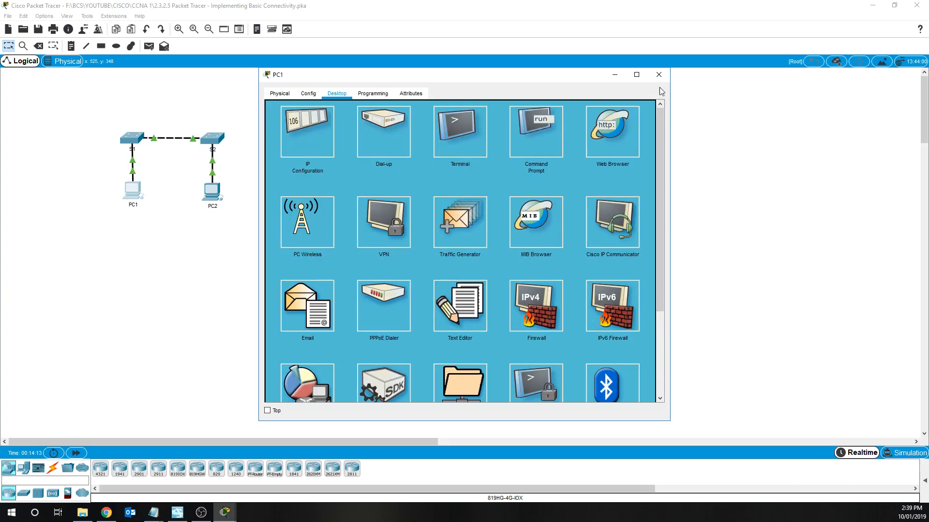
pyautogui.click(658, 75)
pyautogui.click(216, 192)
pyautogui.click(550, 127)
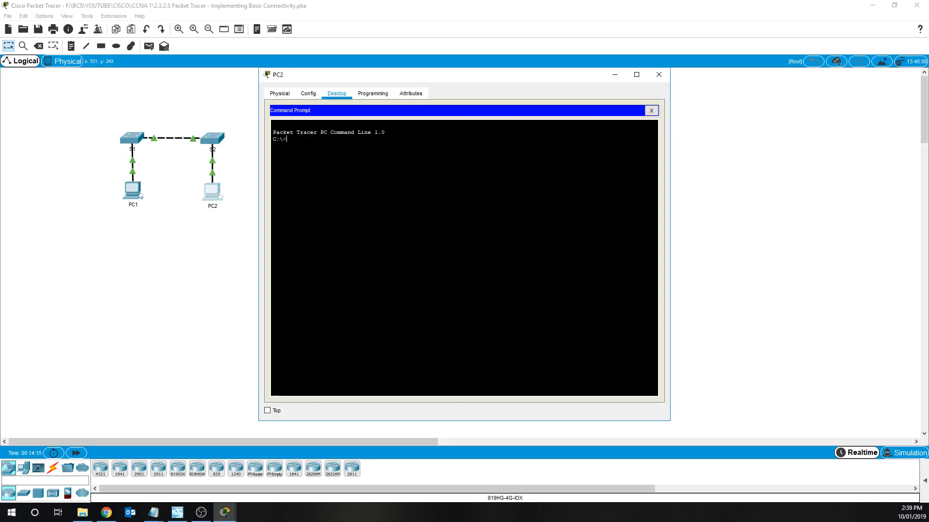
pyautogui.write('ping 192')
pyautogui.write('.168.1.254')
pyautogui.press('Return')
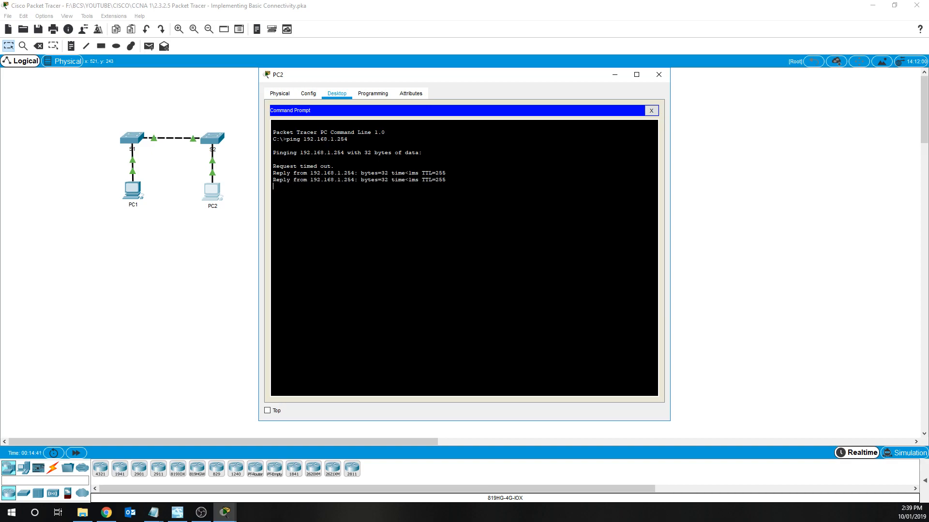
# - Ping S1 at 192.168.1.253 from PC2
pyautogui.press('Up')
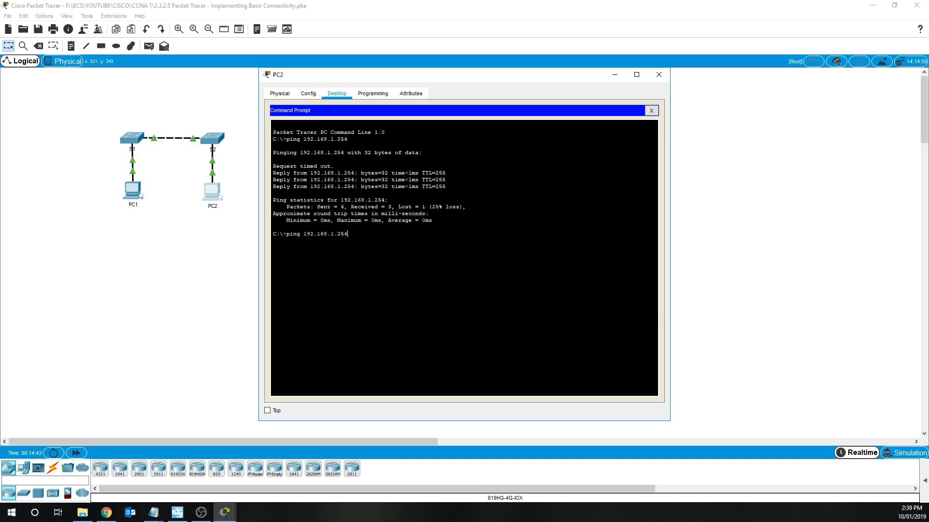
pyautogui.press('BackSpace')
pyautogui.write('3')
pyautogui.press('Return')
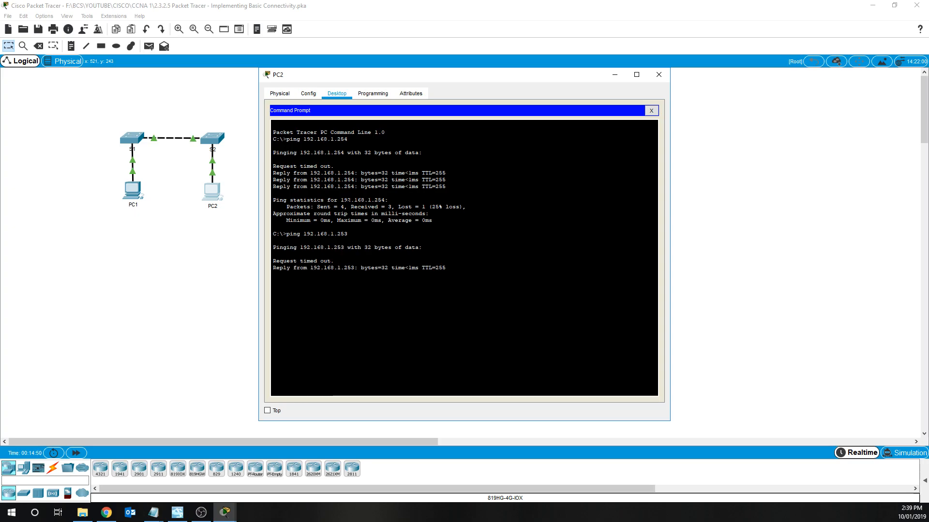
pyautogui.click(651, 110)
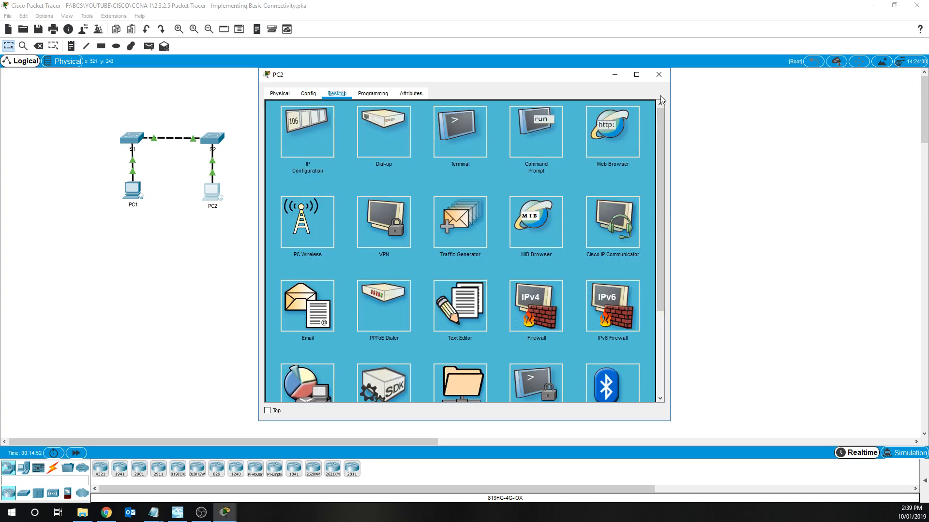
pyautogui.click(658, 75)
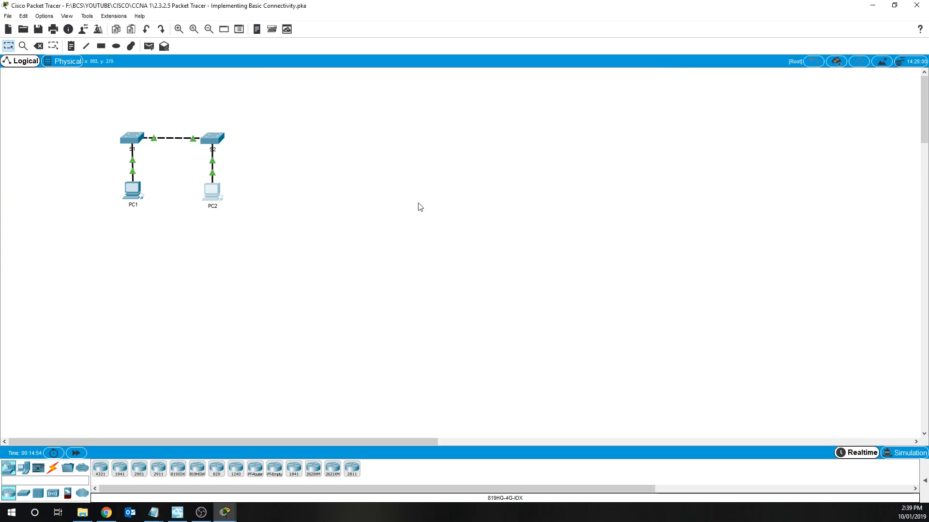